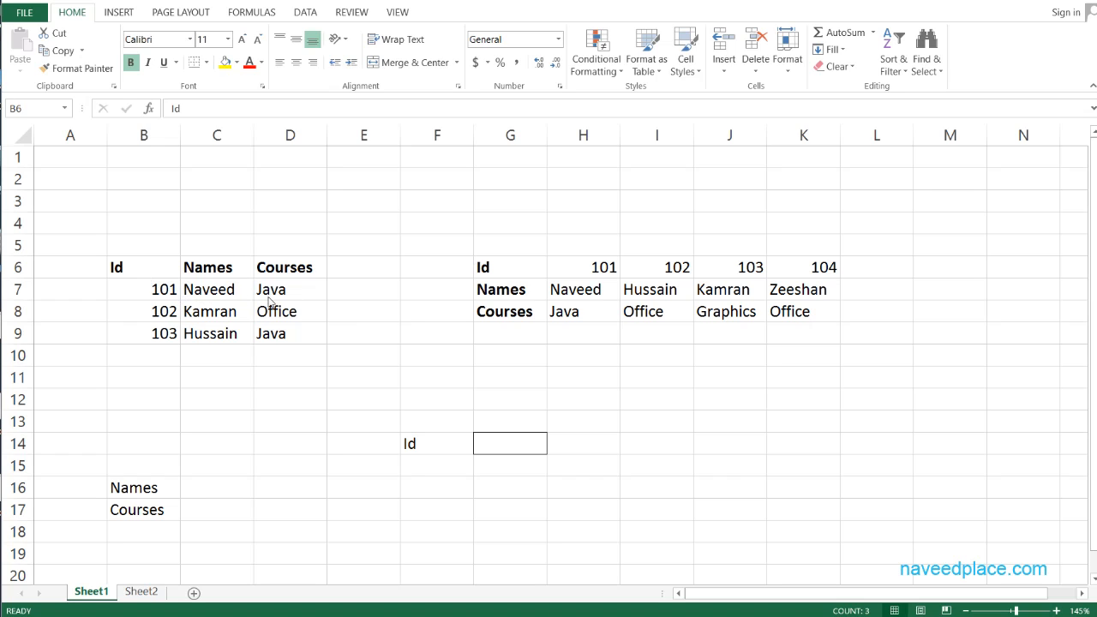
# Examine the Id, Names and Courses headings in the vertical table at B6:D9 and the horizontal table at G6:K8
pyautogui.scroll(2, 499, 409)
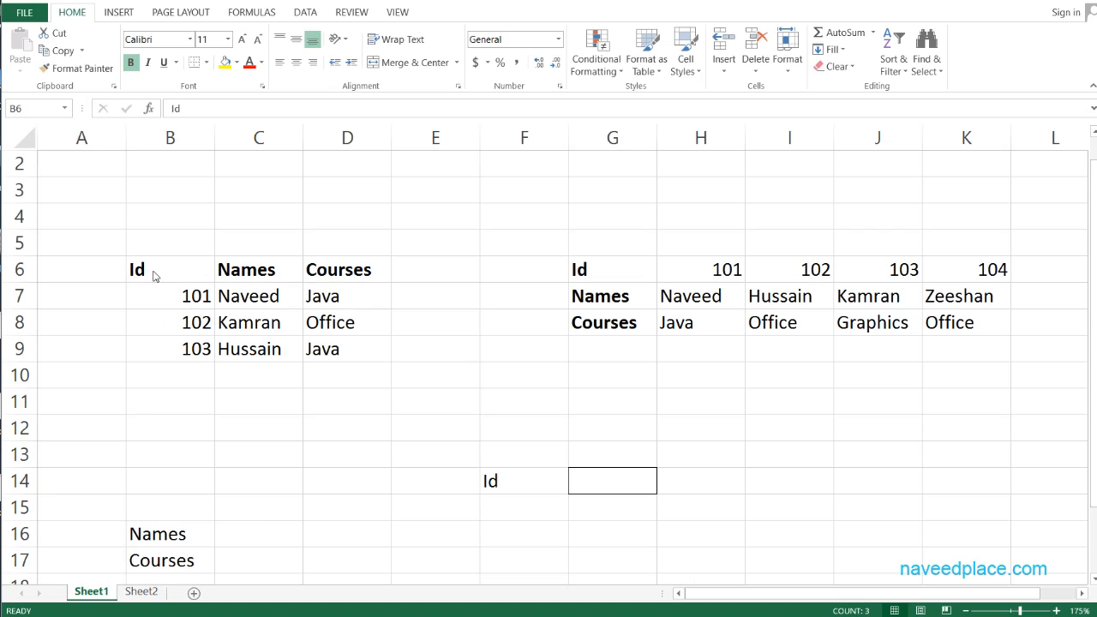
pyautogui.click(154, 274)
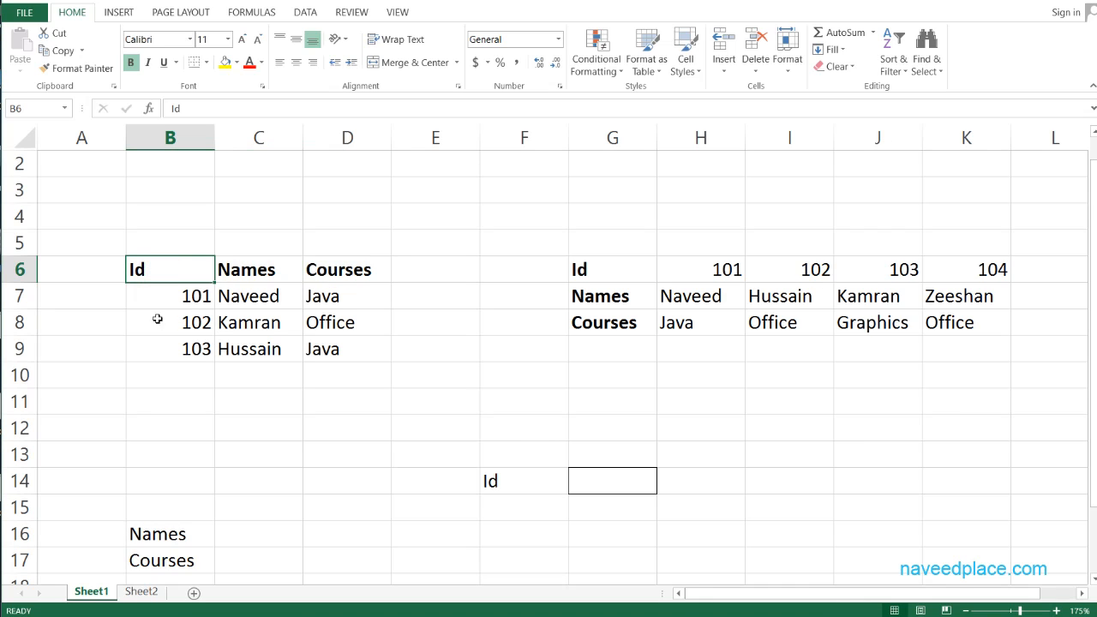
pyautogui.click(256, 272)
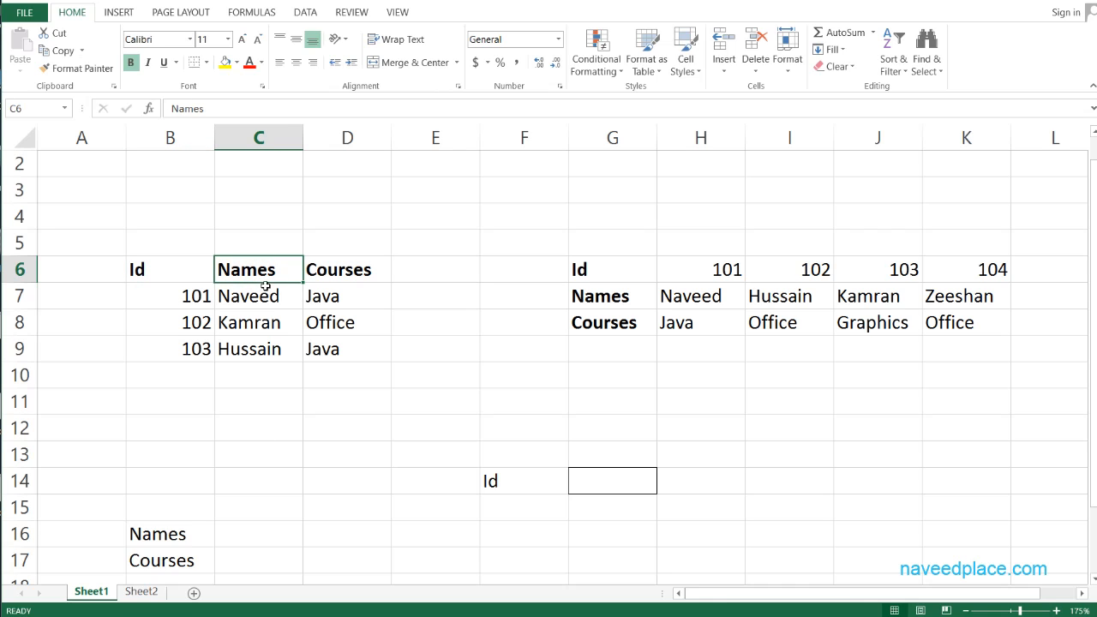
pyautogui.click(355, 273)
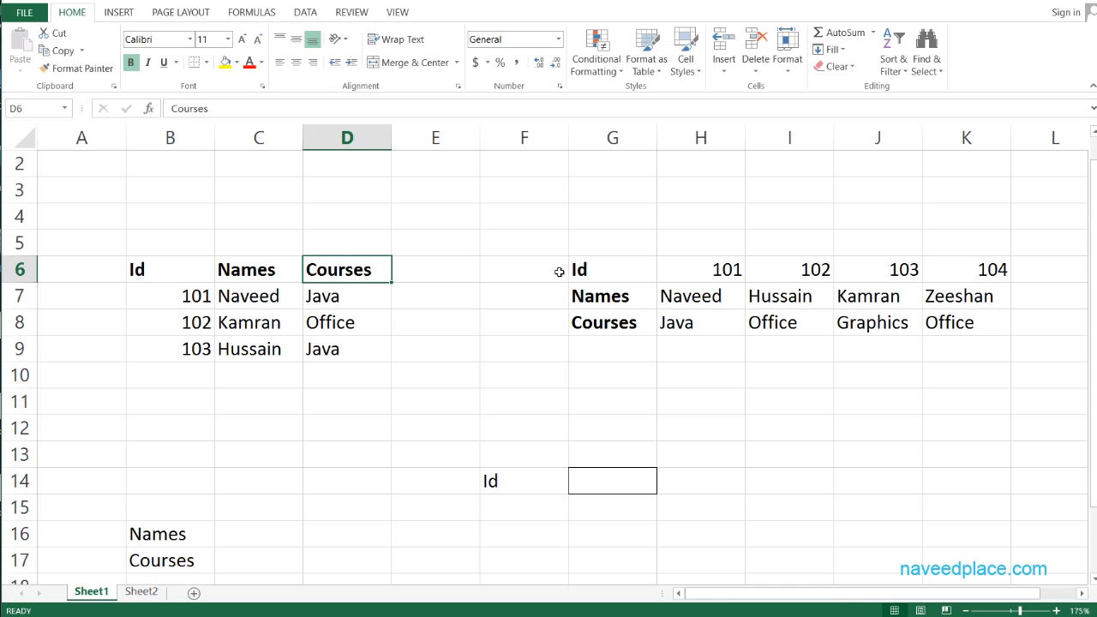
pyautogui.click(598, 269)
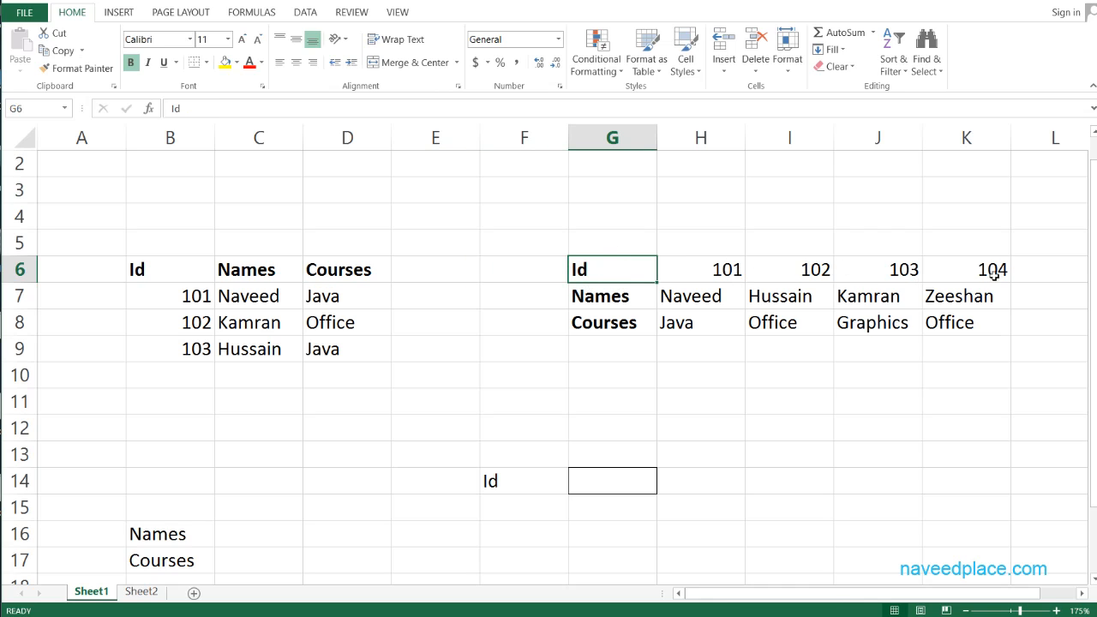
pyautogui.click(600, 309)
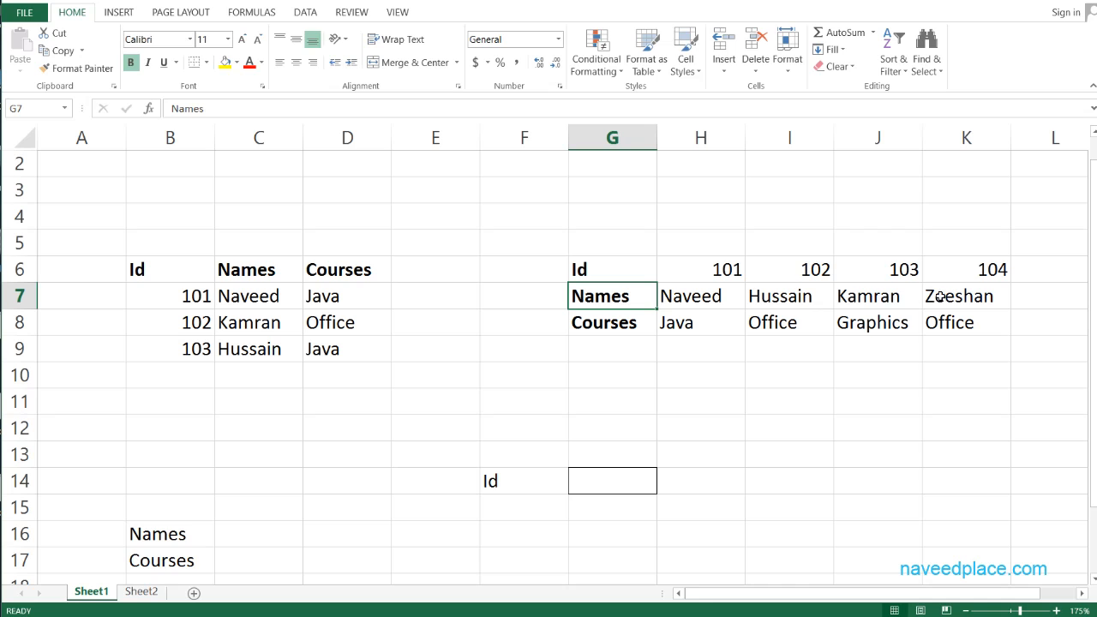
pyautogui.click(608, 318)
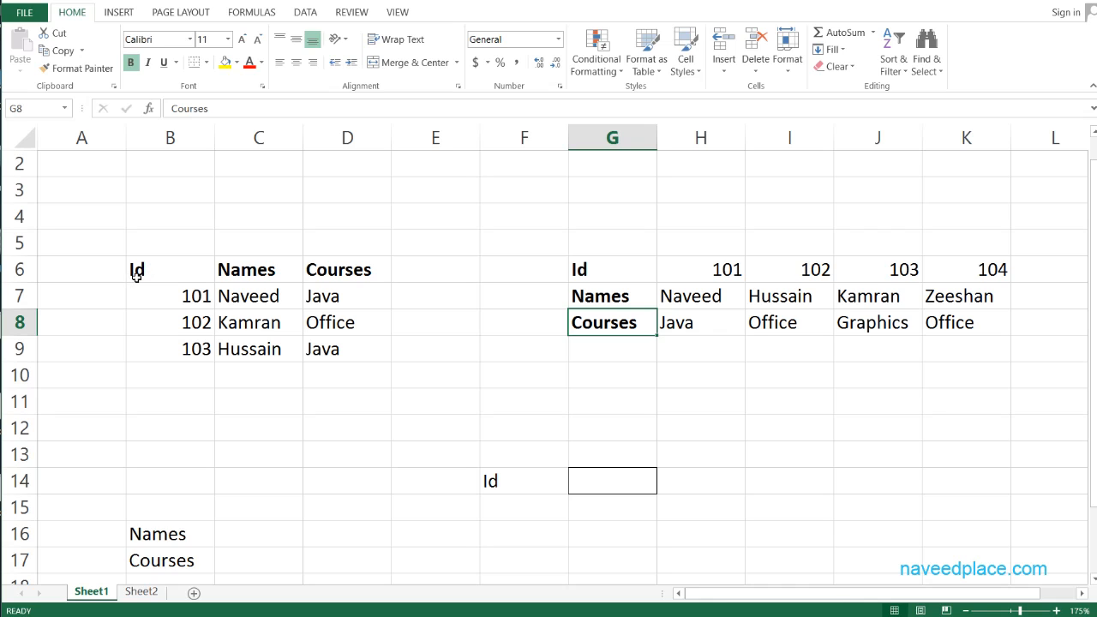
pyautogui.moveTo(136, 272); pyautogui.dragTo(361, 273)
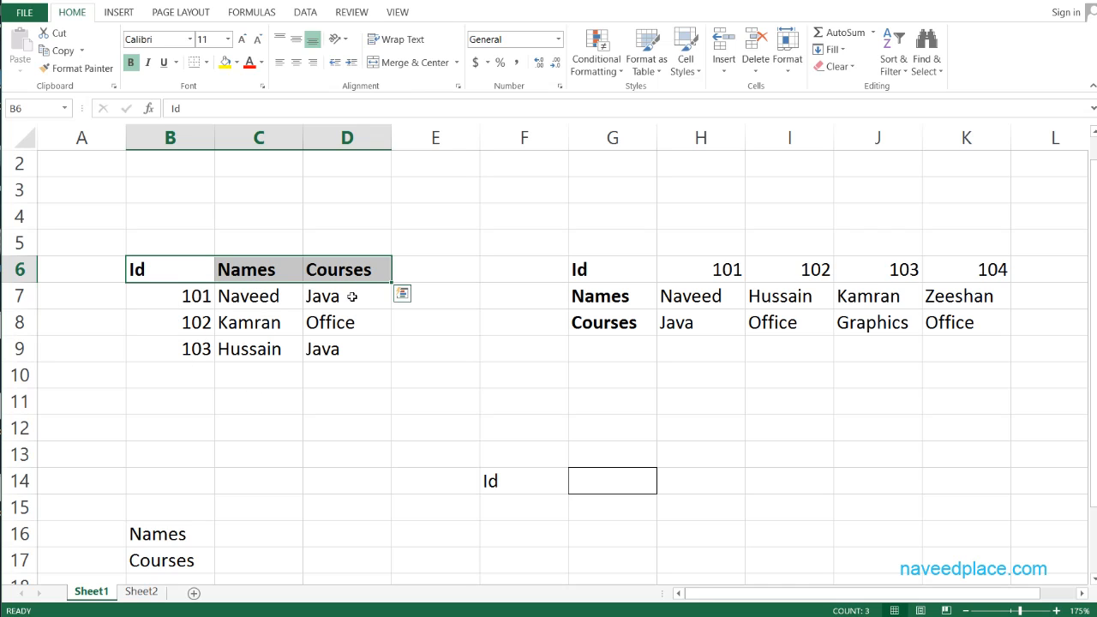
pyautogui.click(612, 269)
pyautogui.moveTo(614, 269); pyautogui.dragTo(964, 269)
pyautogui.click(754, 368)
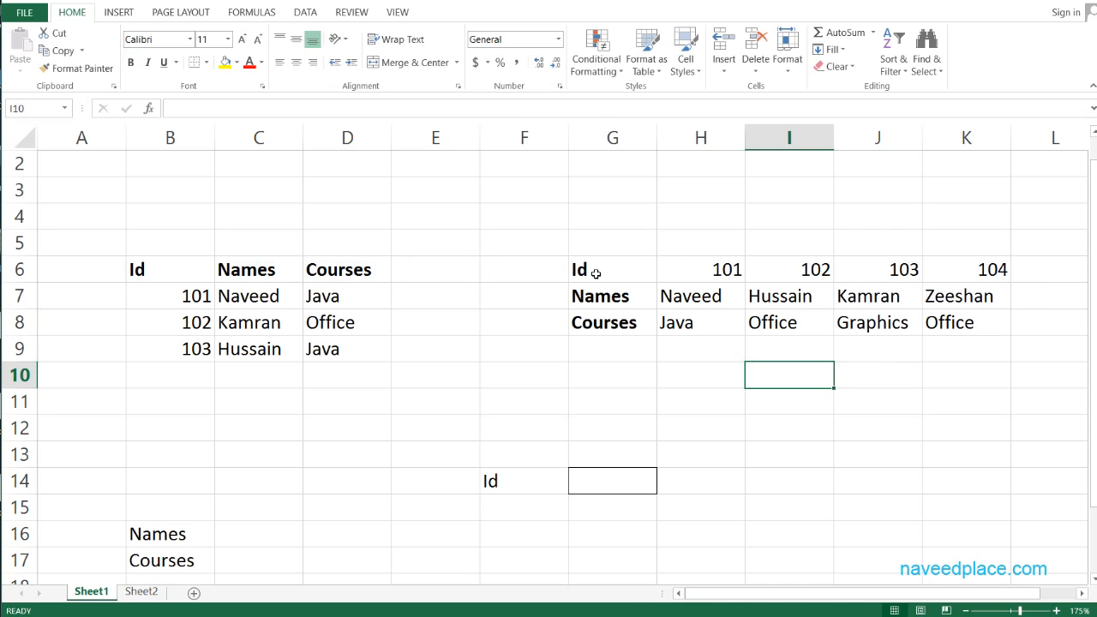
# Compare how the record with Id 101 is laid out in the horizontal table and in the vertical table
pyautogui.click(720, 272)
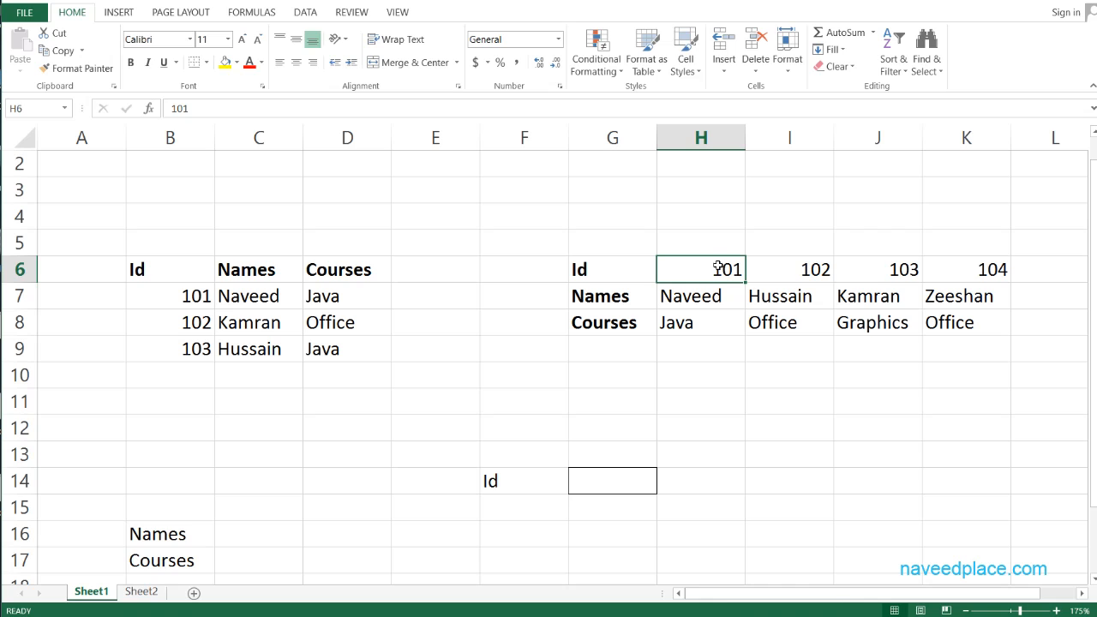
pyautogui.click(706, 294)
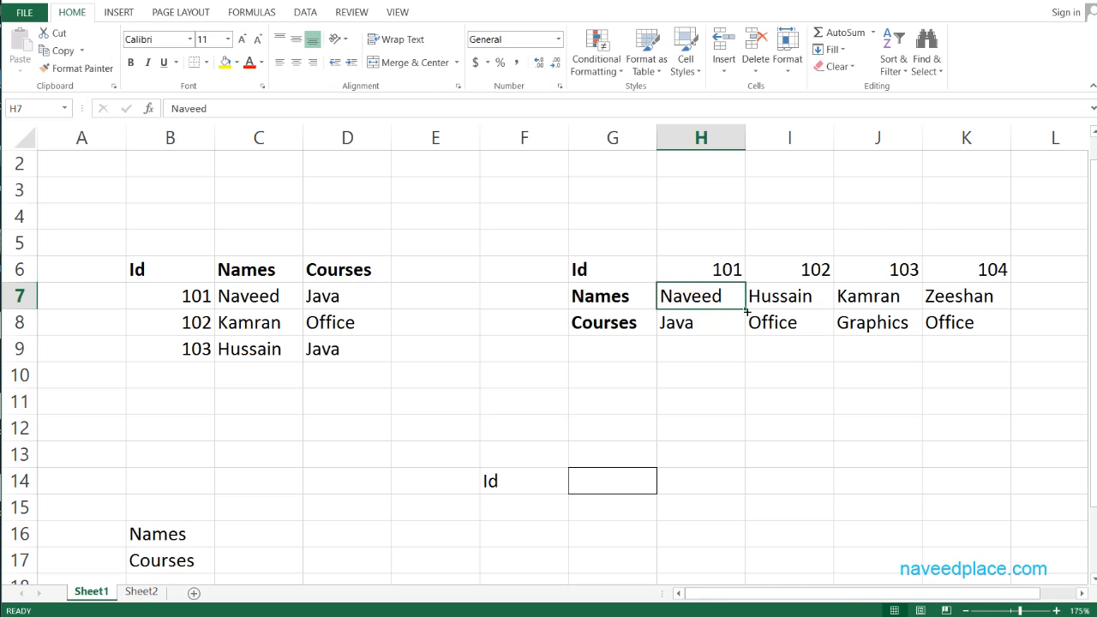
pyautogui.click(683, 329)
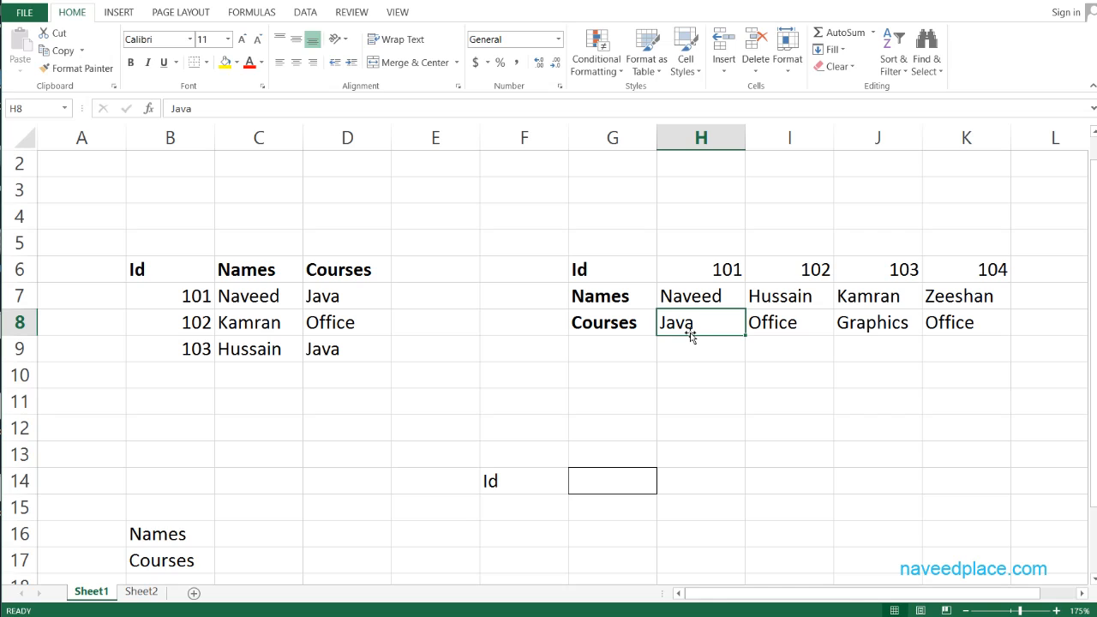
pyautogui.click(171, 298)
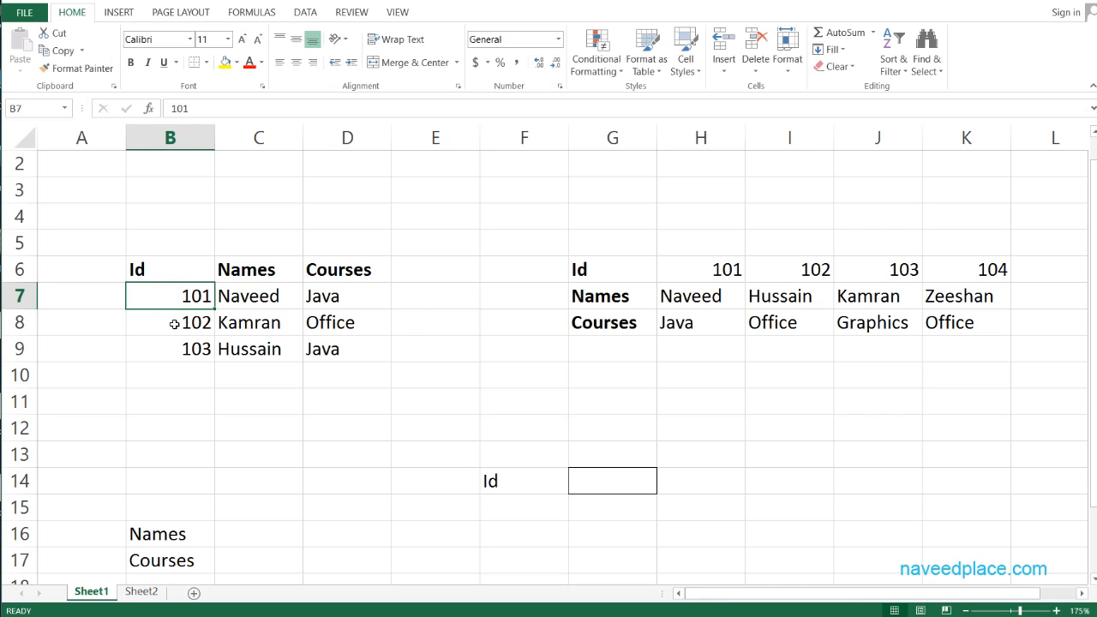
pyautogui.click(257, 307)
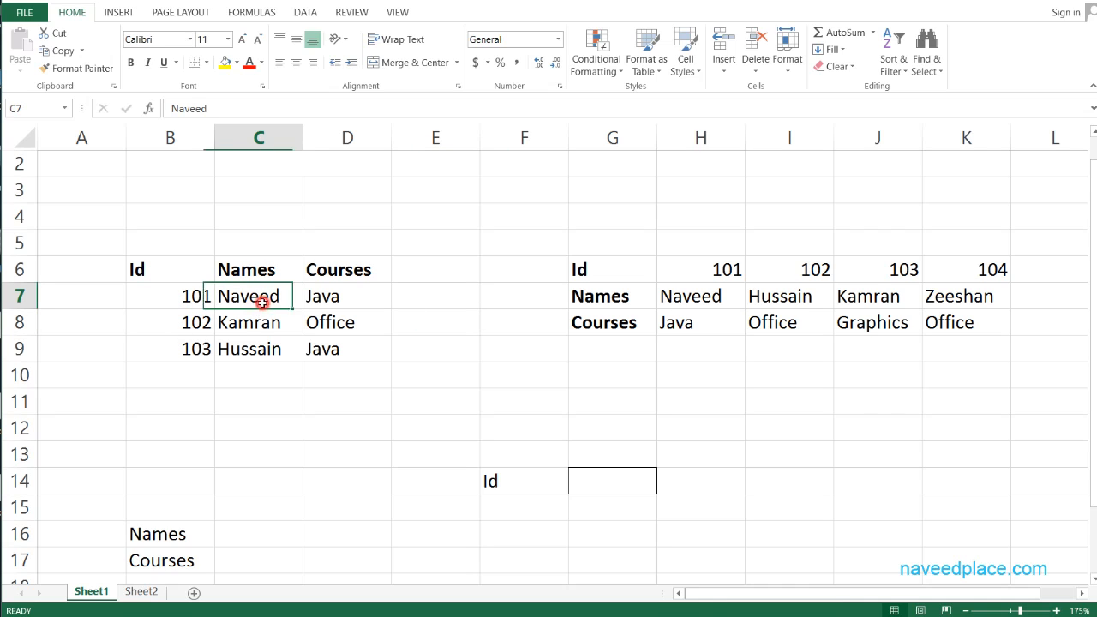
pyautogui.click(334, 307)
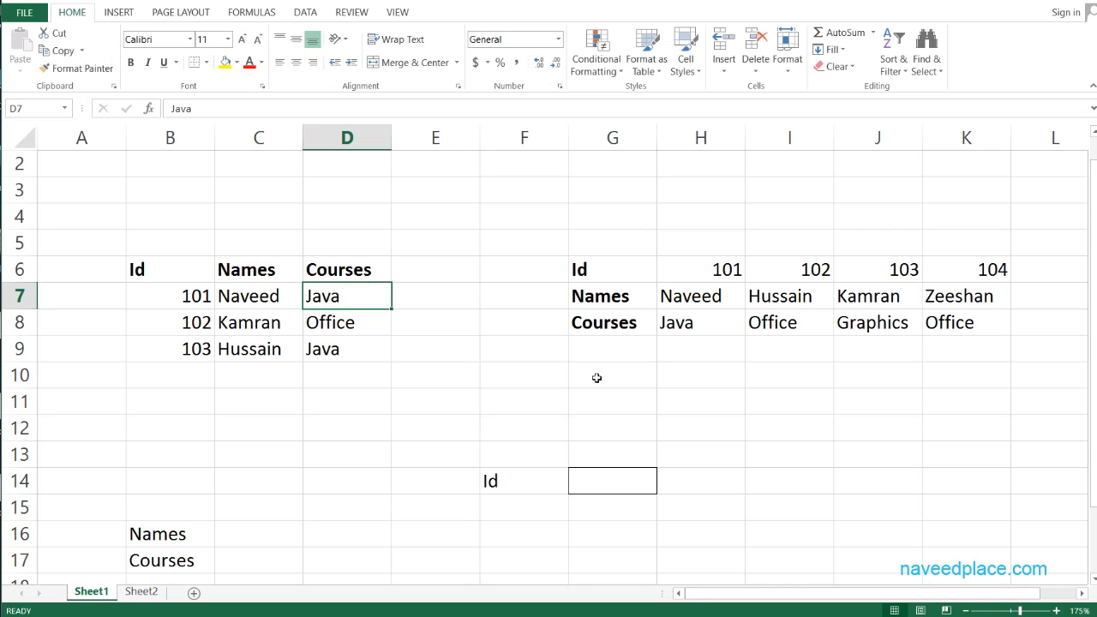
# Enter the formula =HLOOKUP(G14,G6:K8,2,TRUE) in cell C16 beside the Names label
pyautogui.moveTo(1093, 296); pyautogui.dragTo(1093, 337)
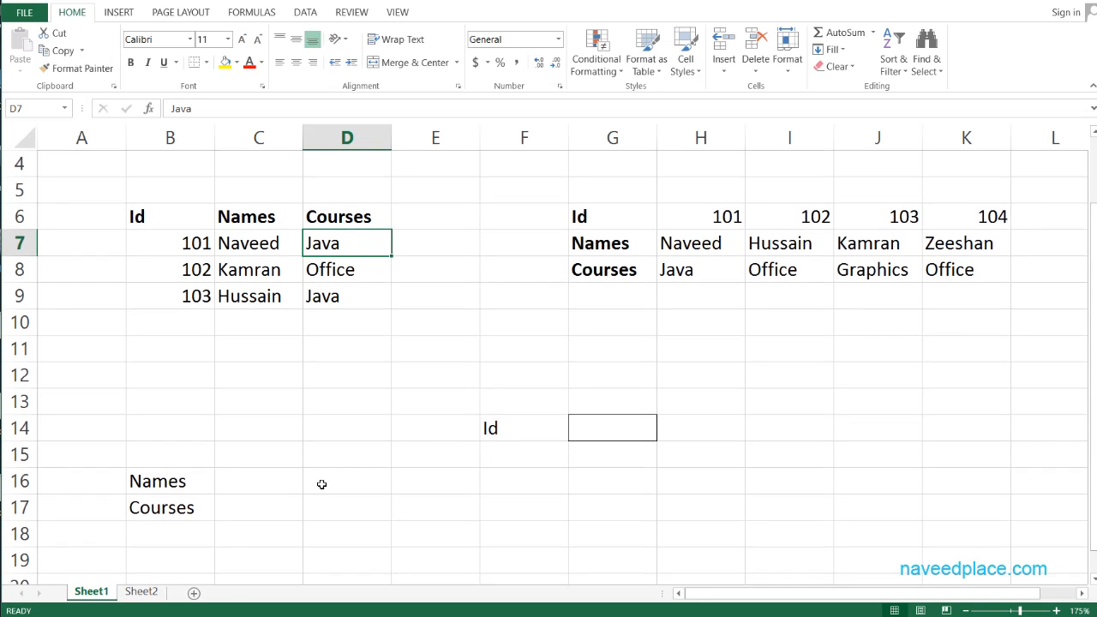
pyautogui.click(241, 485)
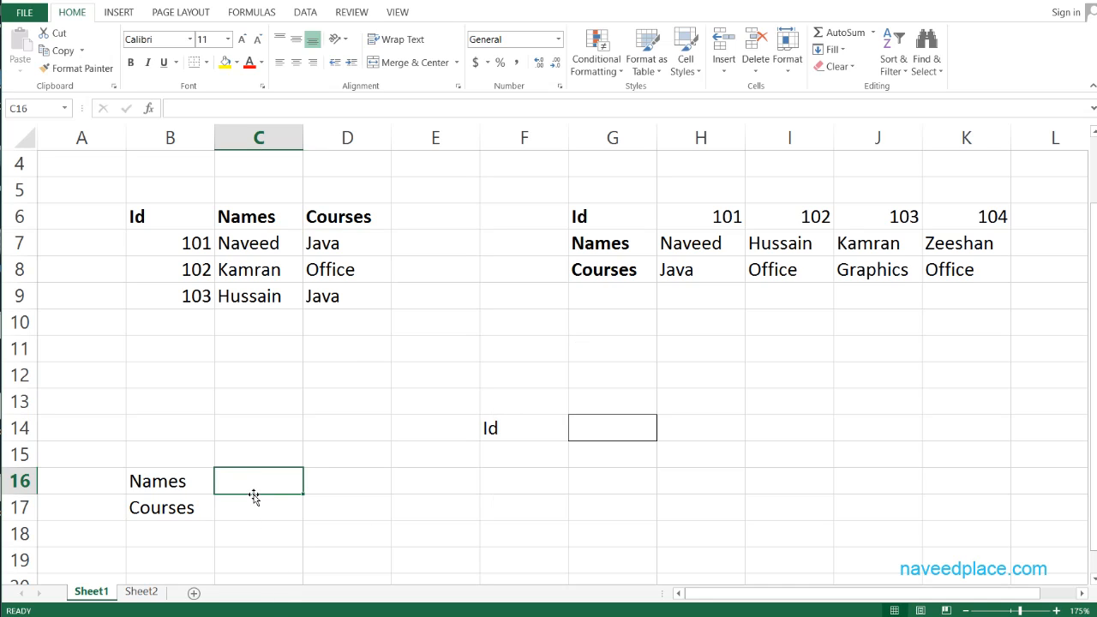
pyautogui.write('=')
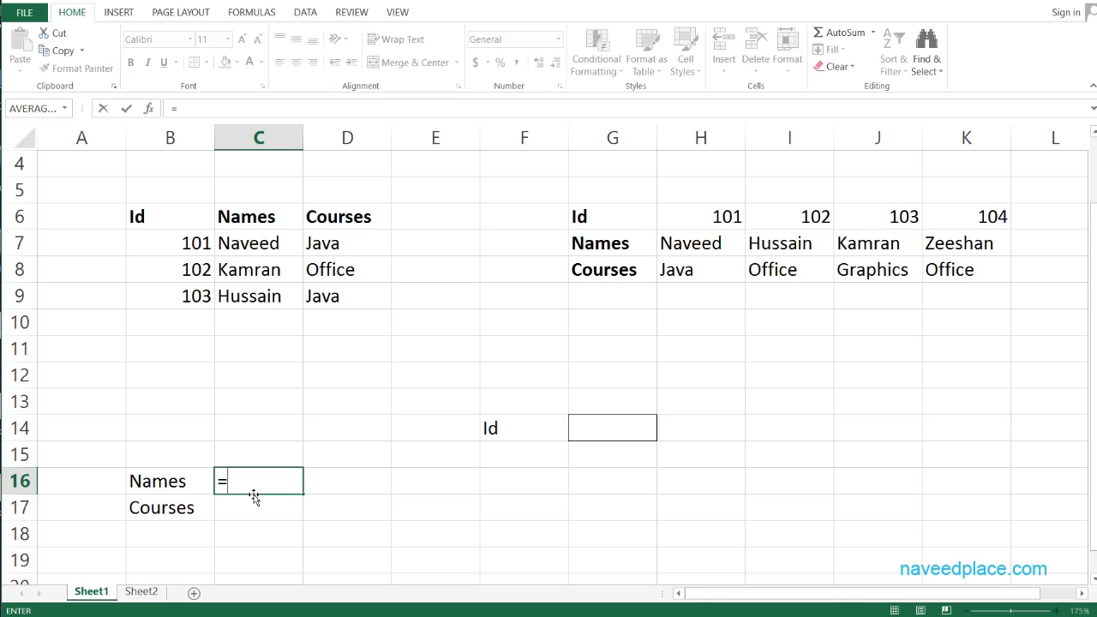
pyautogui.write('h')
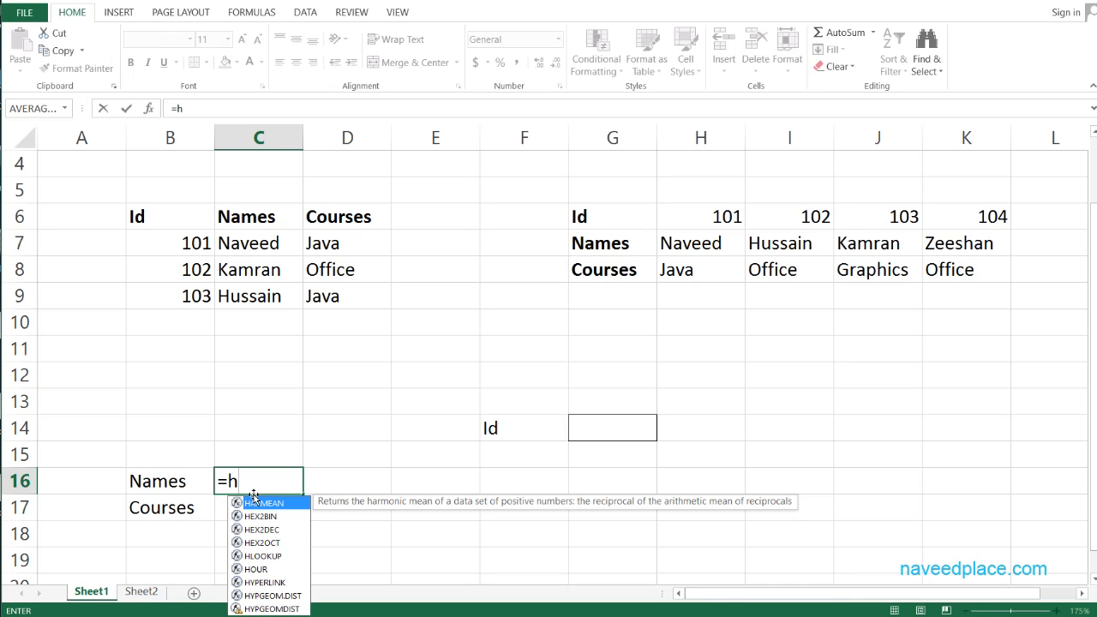
pyautogui.write('loo')
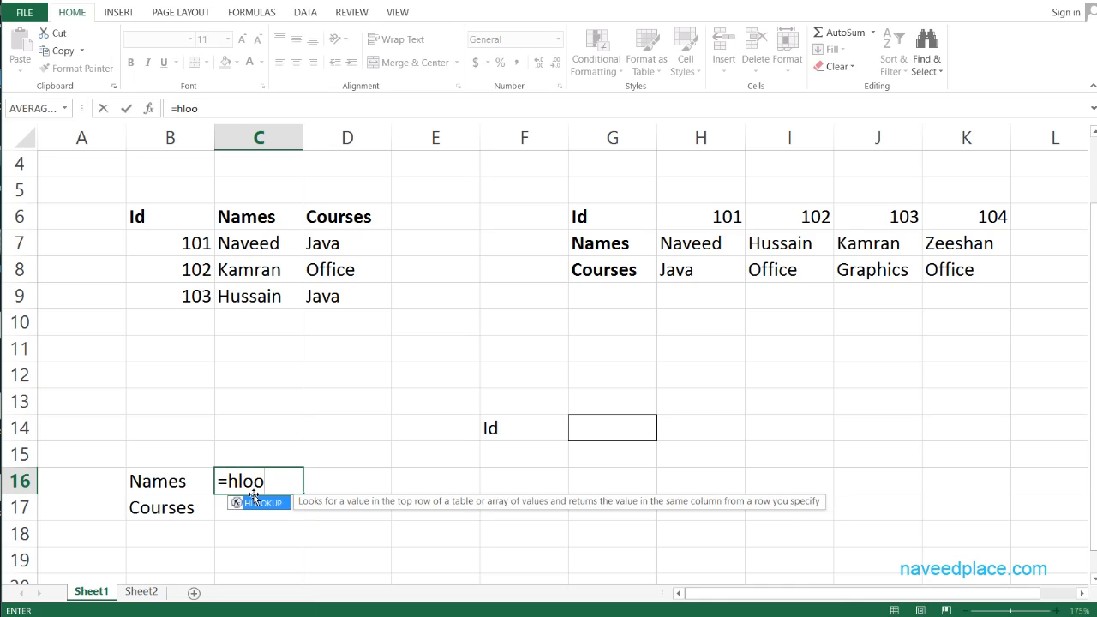
pyautogui.doubleClick(253, 497)
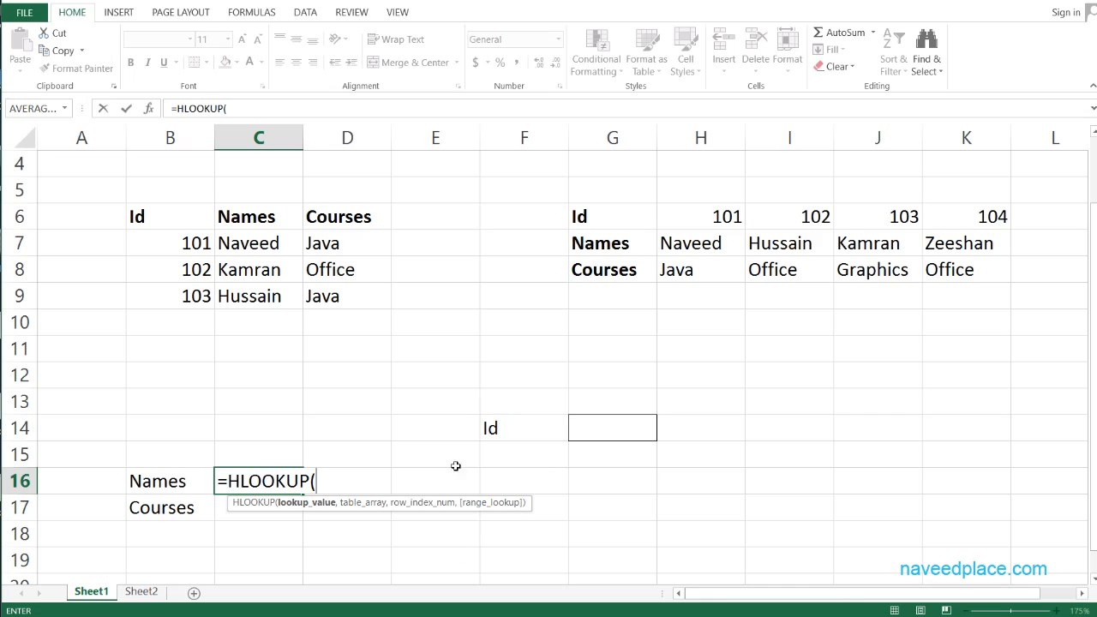
pyautogui.click(594, 427)
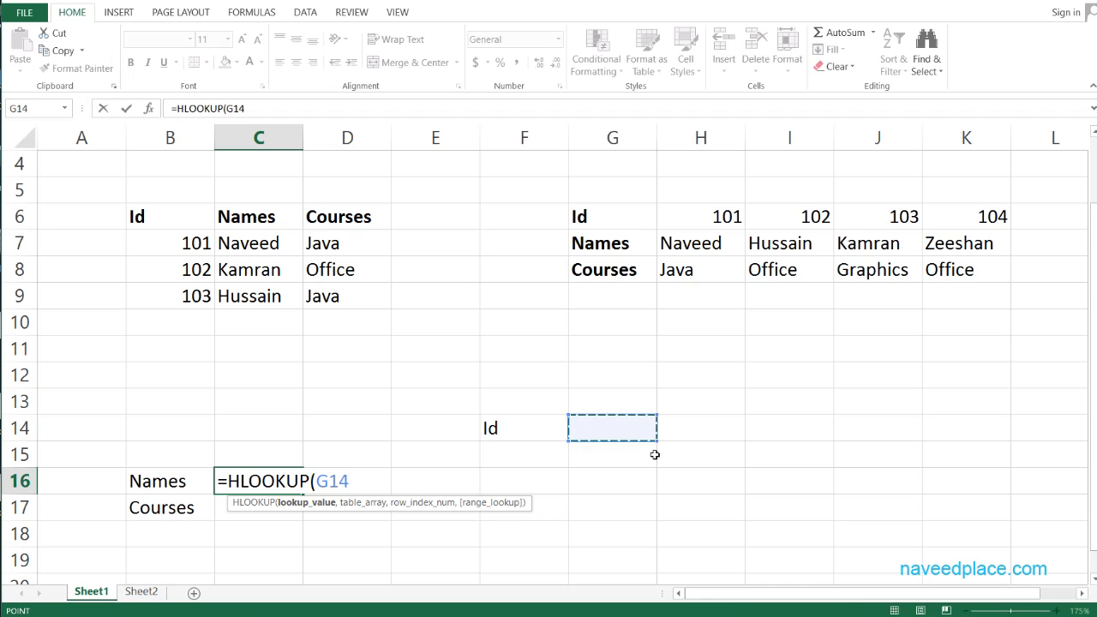
pyautogui.write(',')
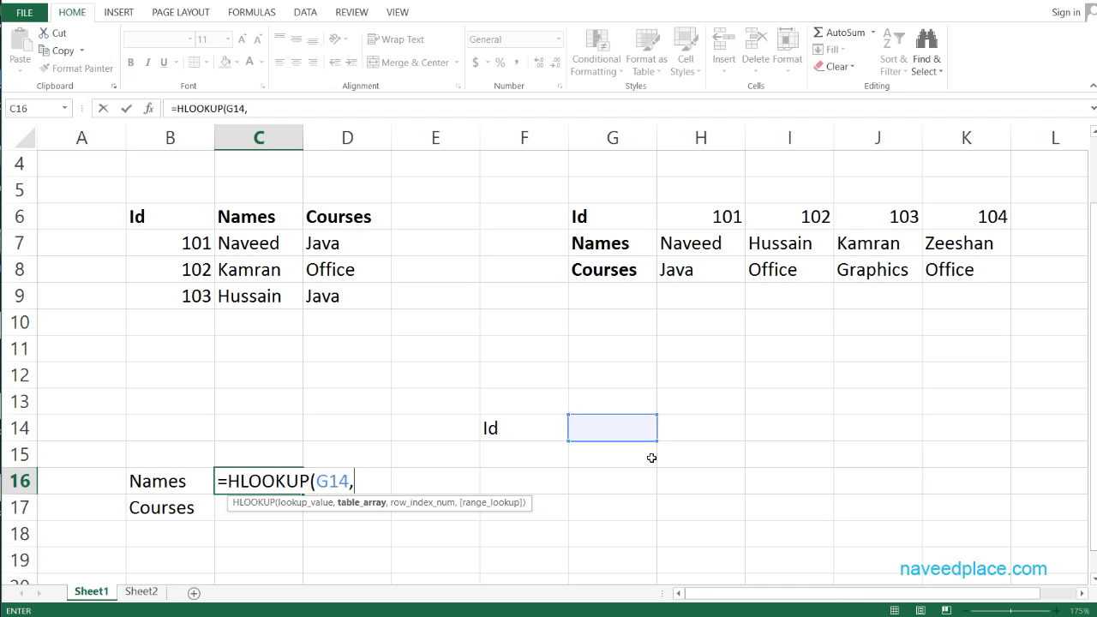
pyautogui.moveTo(591, 211); pyautogui.dragTo(950, 274)
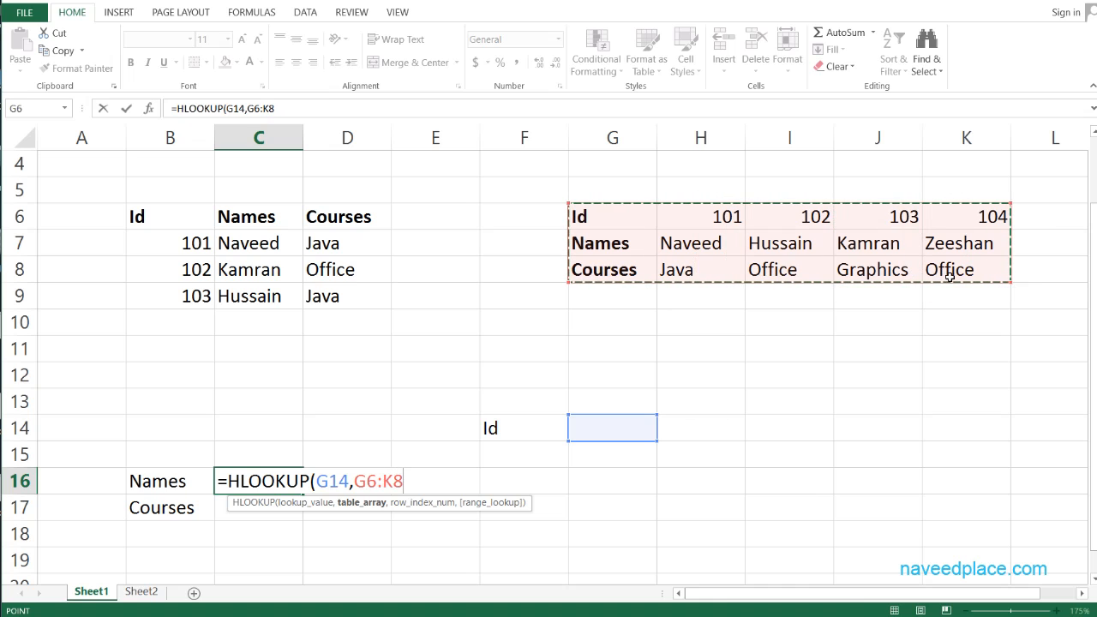
pyautogui.write(',')
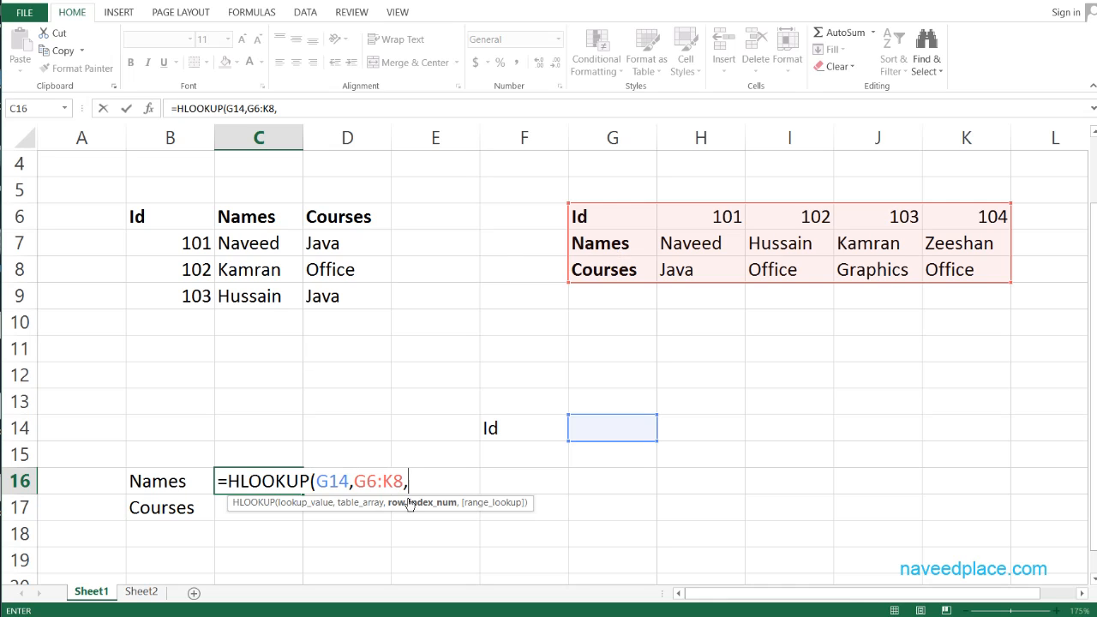
pyautogui.write('2,')
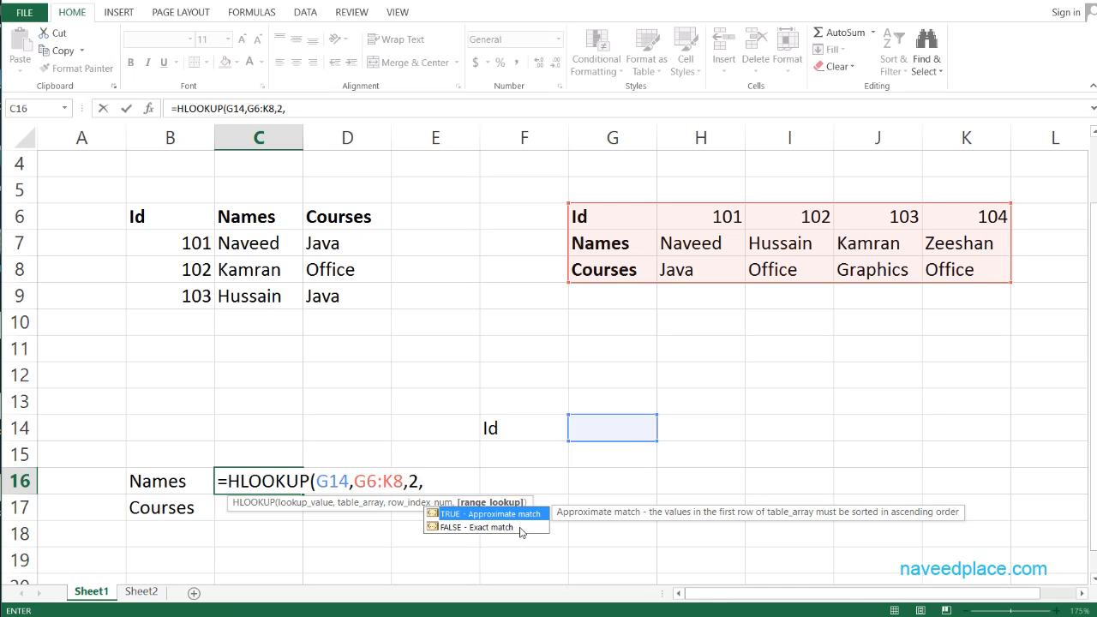
pyautogui.doubleClick(457, 516)
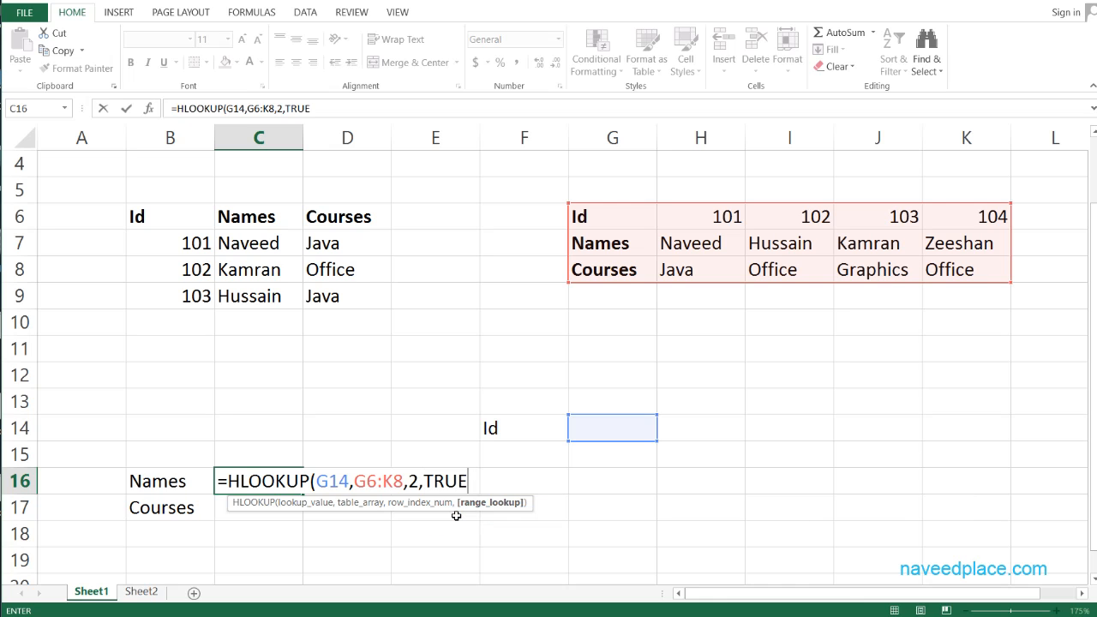
pyautogui.press('Return')
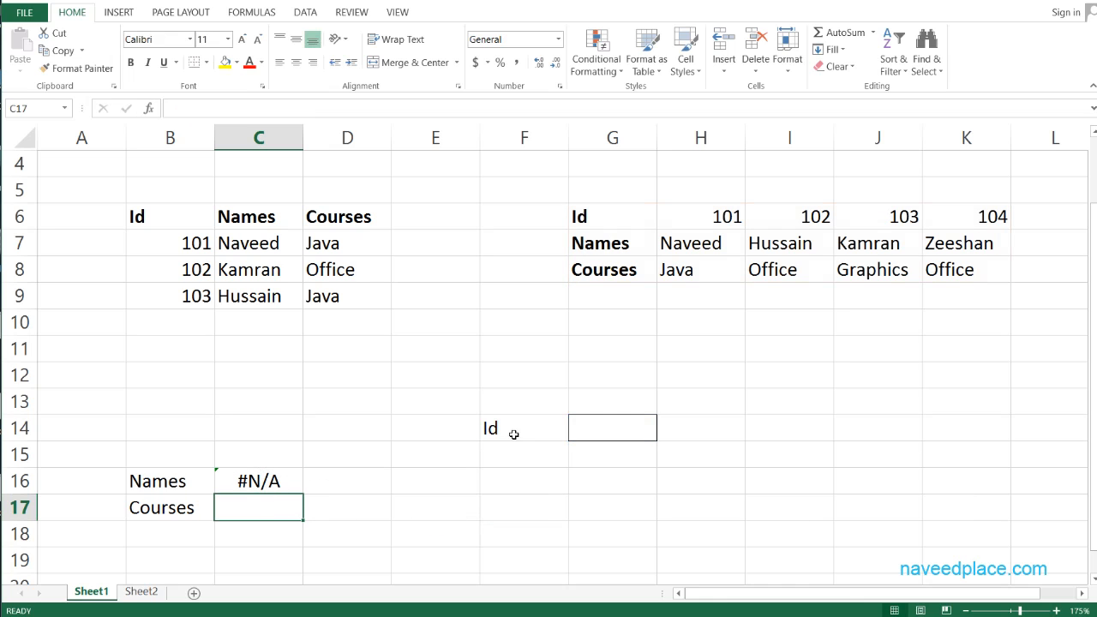
# Test the name lookup by entering Id 101 in cell G14 and replacing it with 102
pyautogui.click(577, 430)
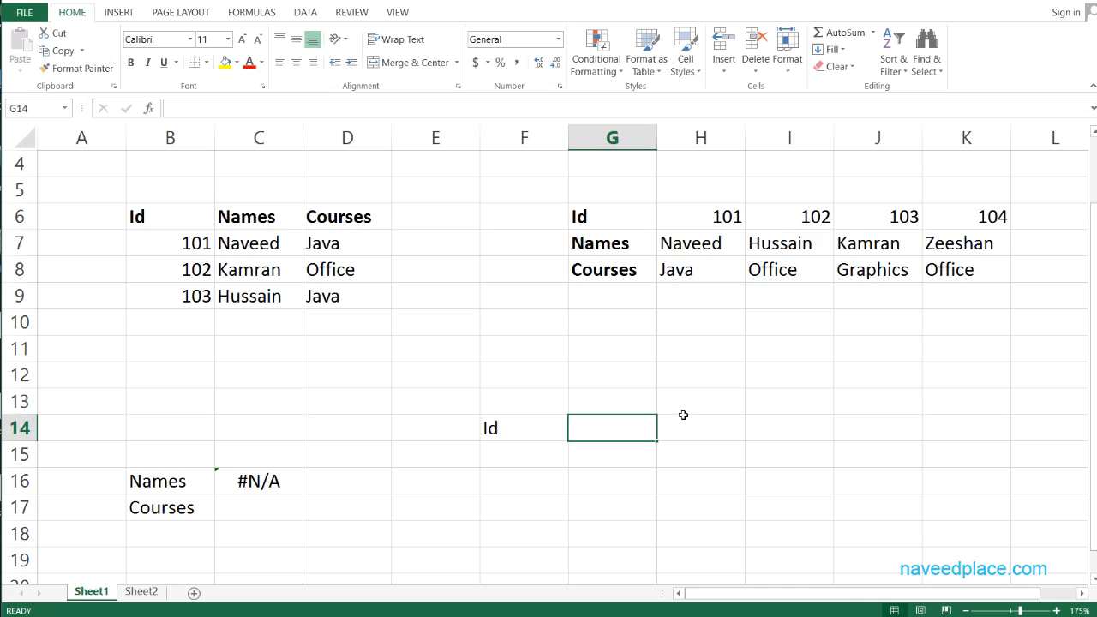
pyautogui.write('101')
pyautogui.press('Return')
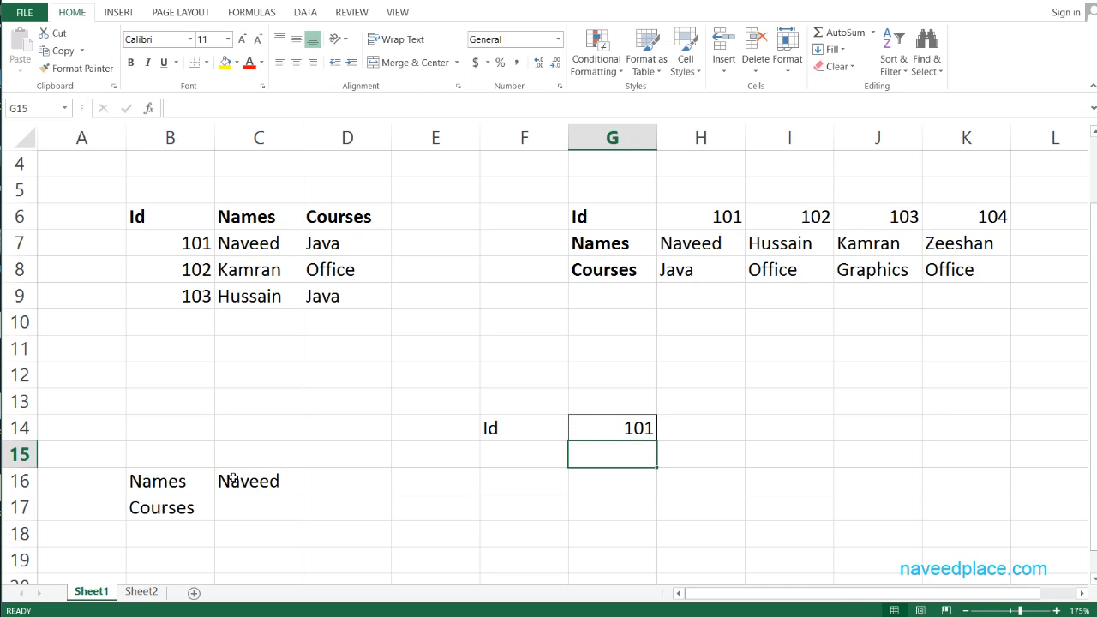
pyautogui.click(639, 420)
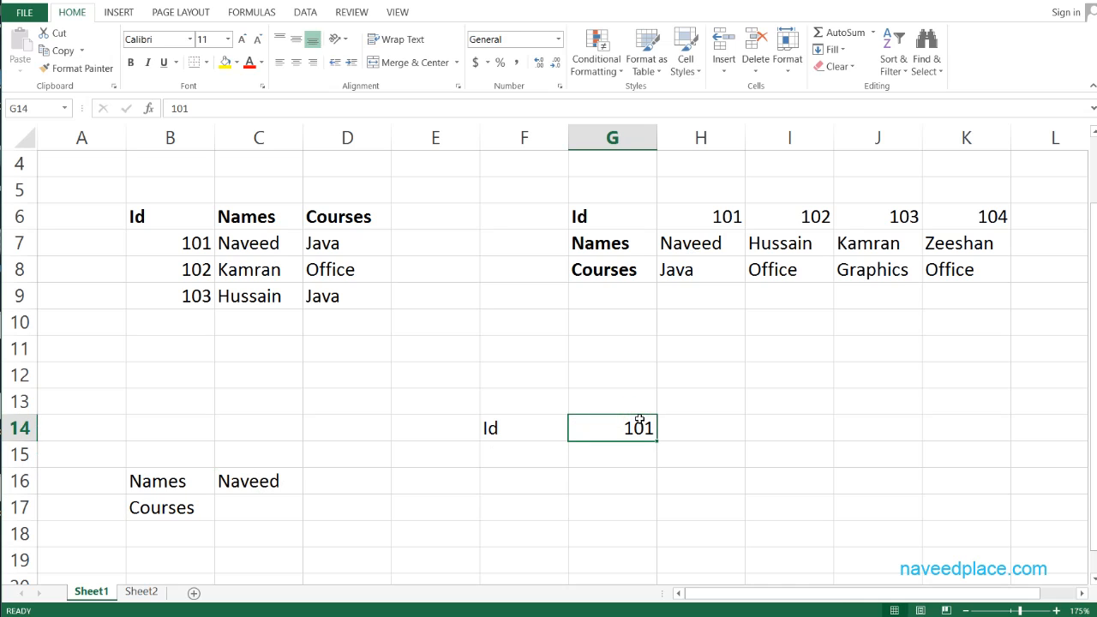
pyautogui.write('102')
pyautogui.press('Return')
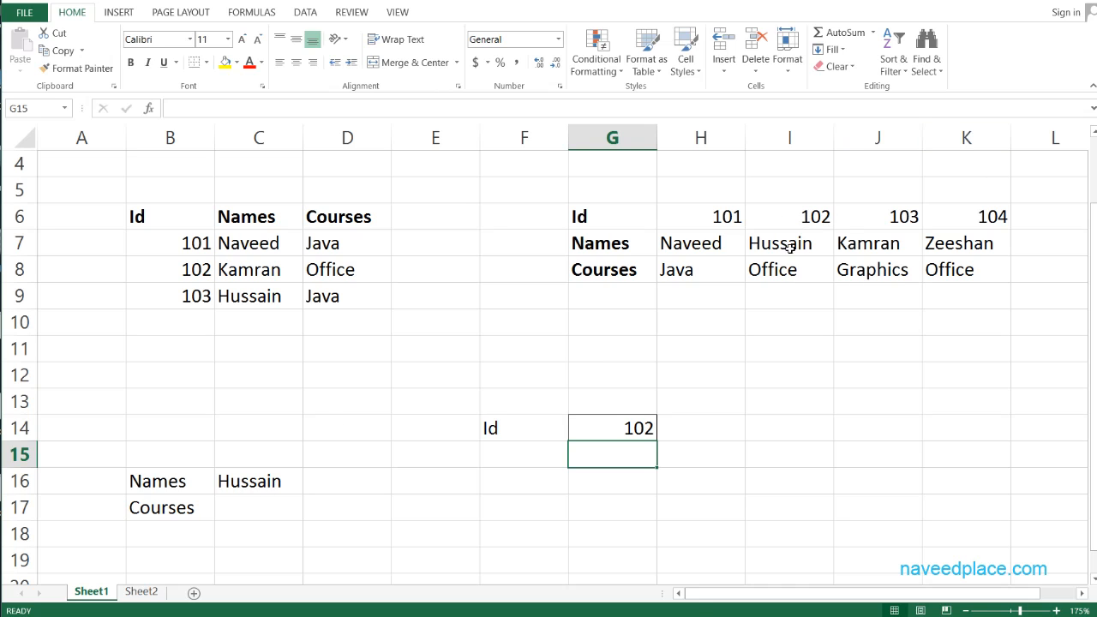
# Enter the formula =HLOOKUP(G14,G6:K8,3,) in cell C17 beside the Courses label
pyautogui.click(230, 512)
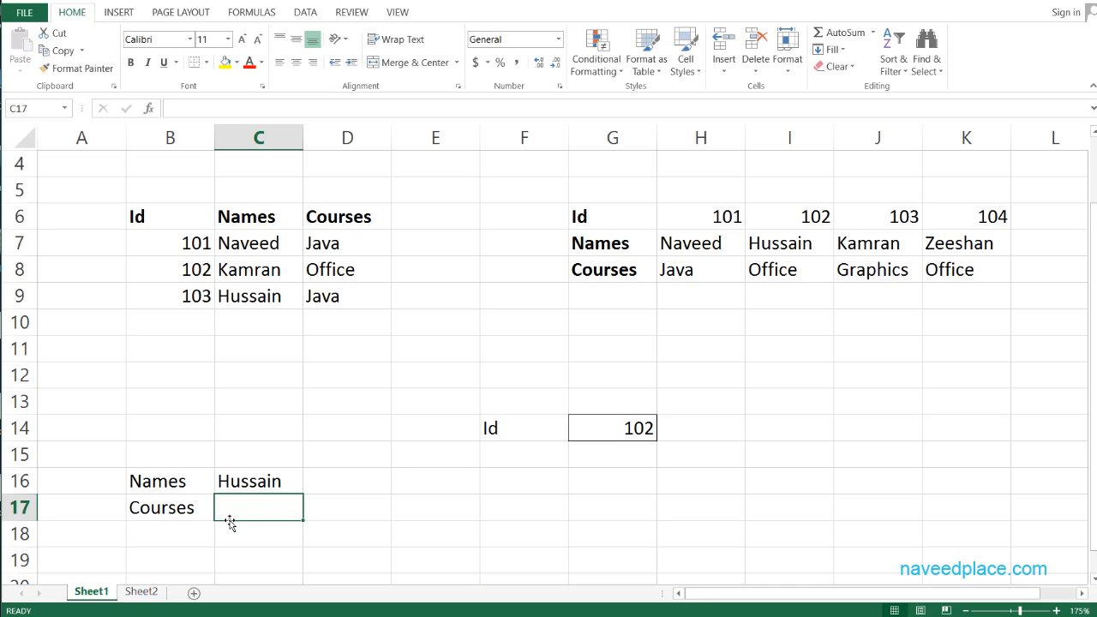
pyautogui.write('=')
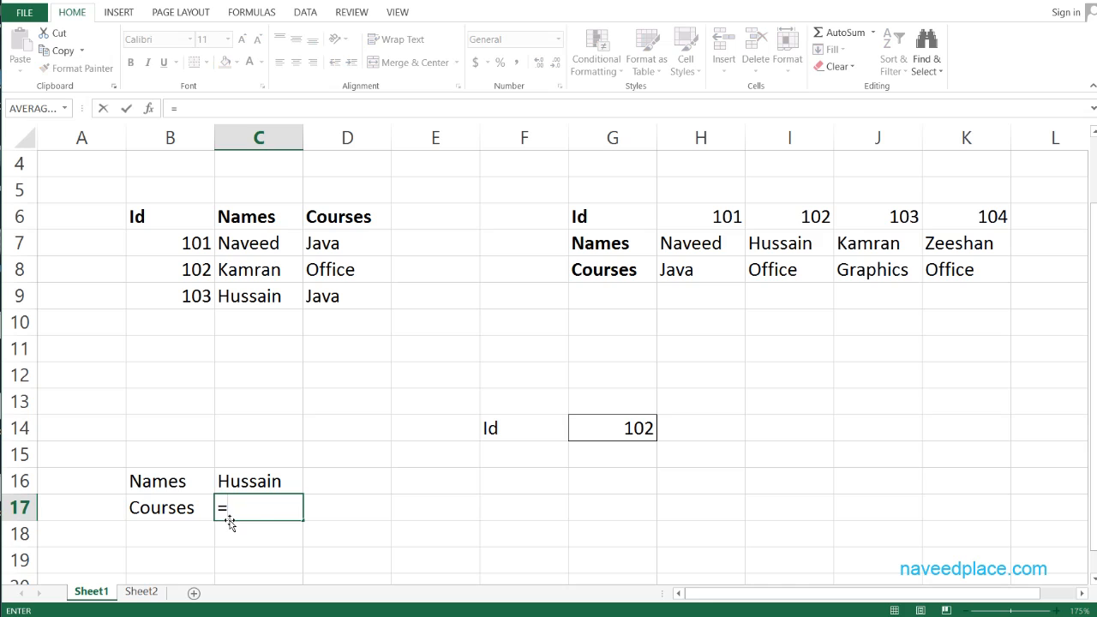
pyautogui.write('hl')
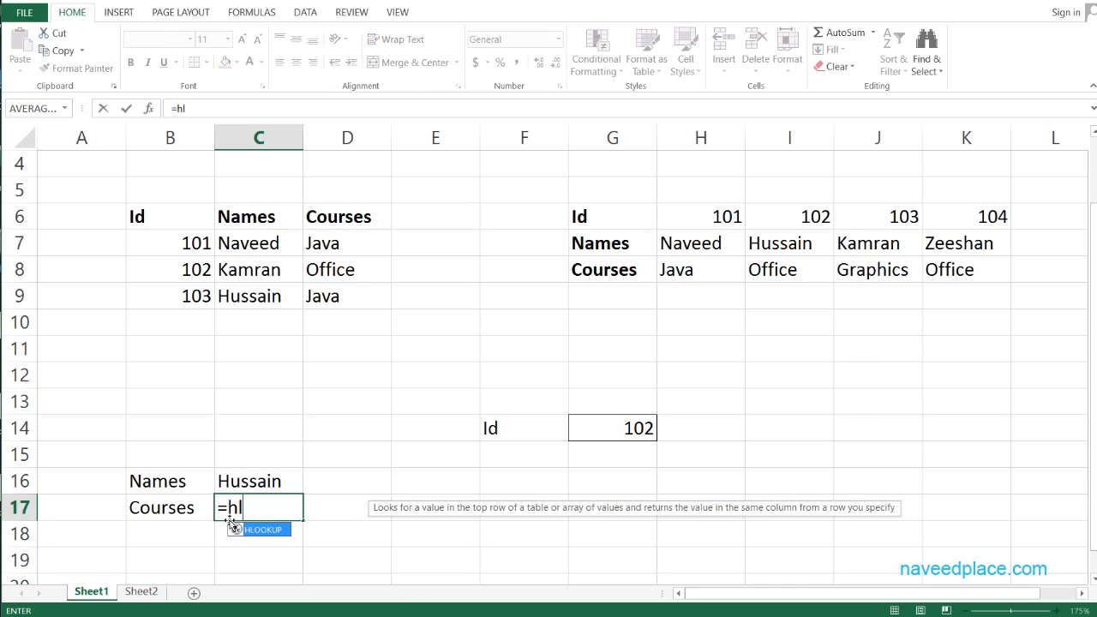
pyautogui.press('Tab')
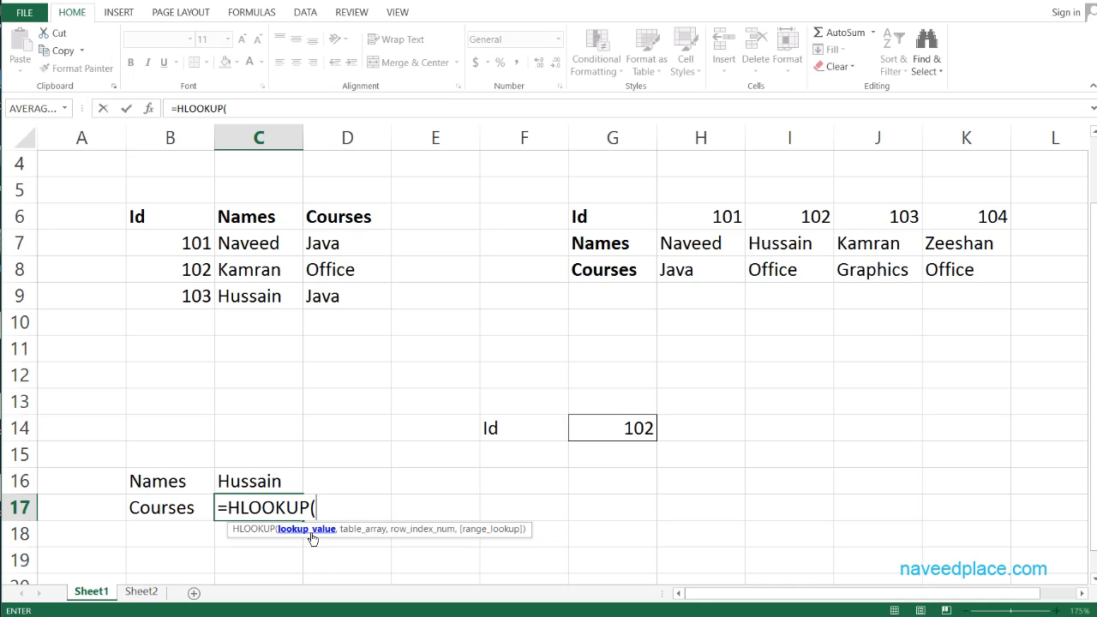
pyautogui.click(589, 429)
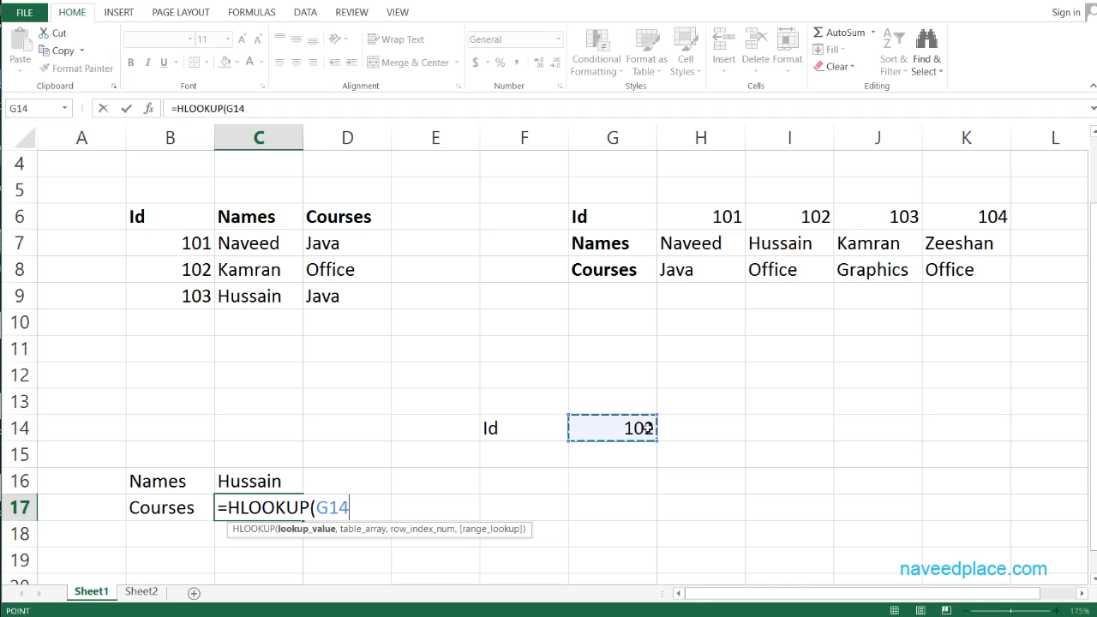
pyautogui.write(',')
pyautogui.moveTo(580, 222); pyautogui.dragTo(963, 276)
pyautogui.write(',')
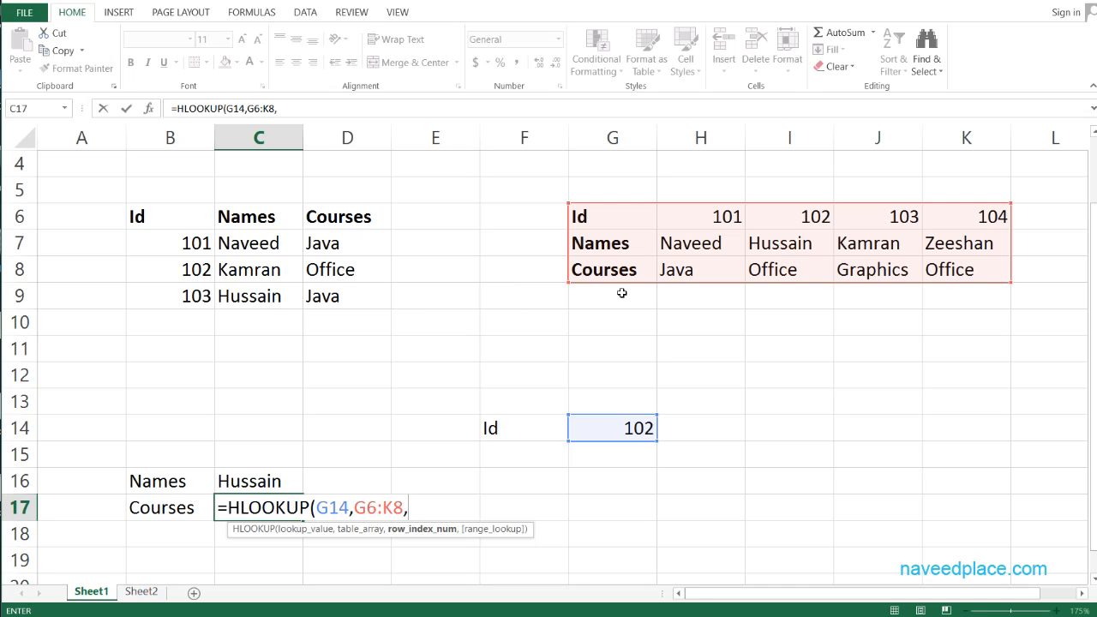
pyautogui.write('3,')
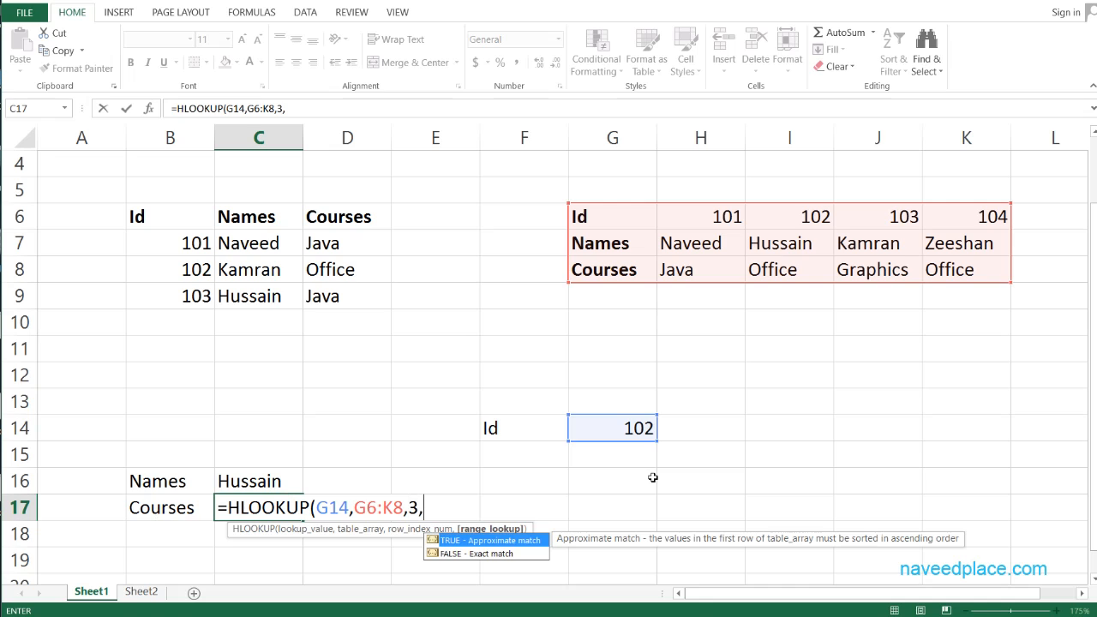
pyautogui.write('0')
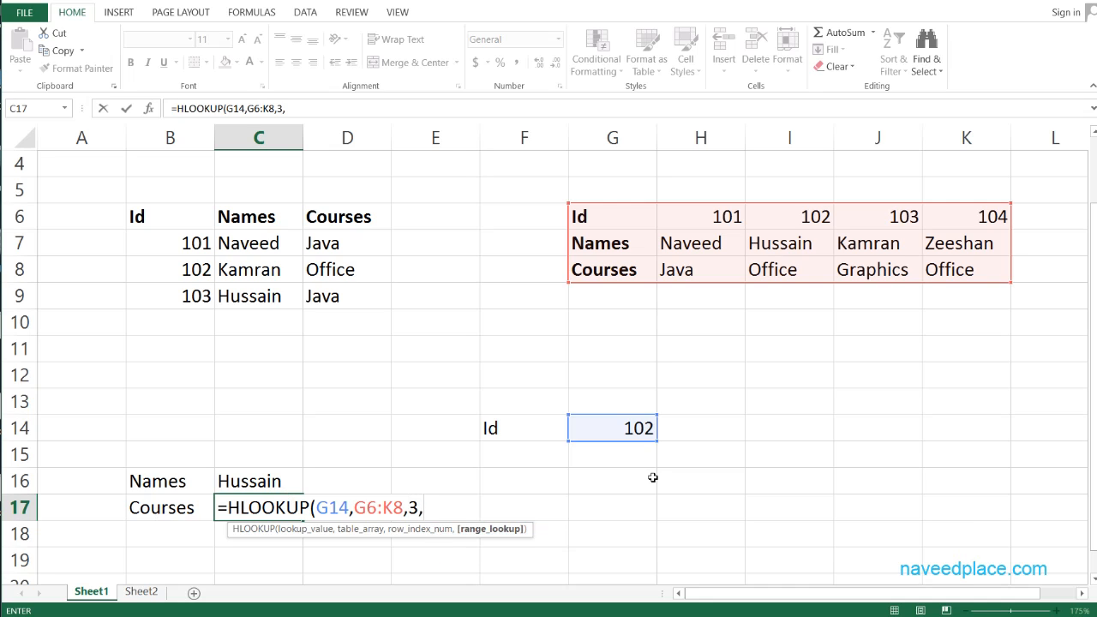
pyautogui.press('Tab')
pyautogui.press('Left')
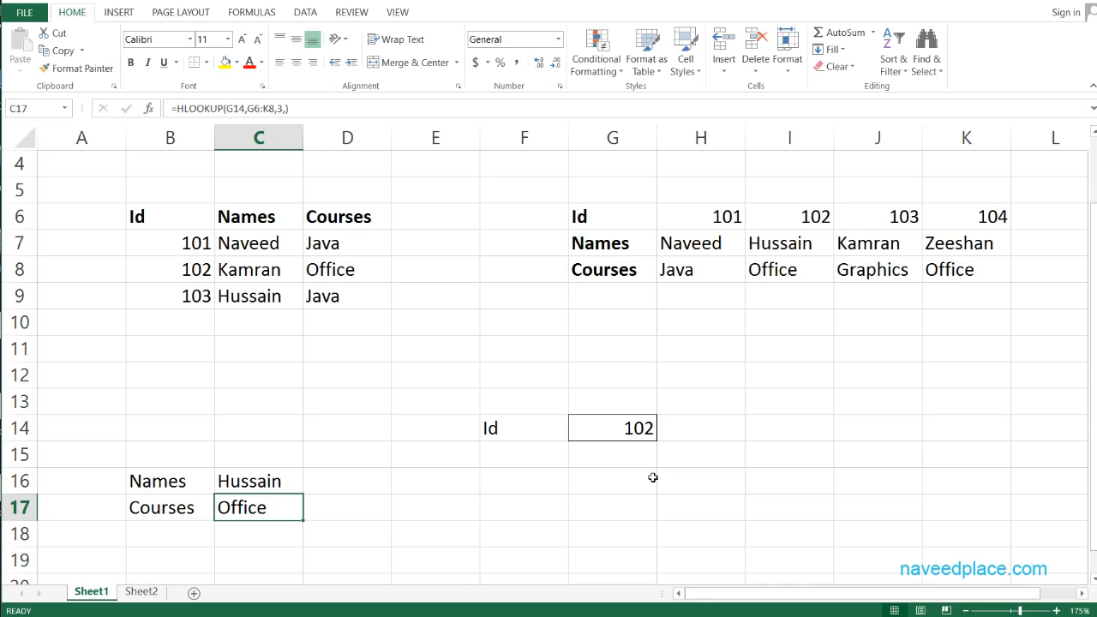
# Set the Id in cell G14 to 103 and check the name and course lookups in C16 and C17
pyautogui.click(631, 428)
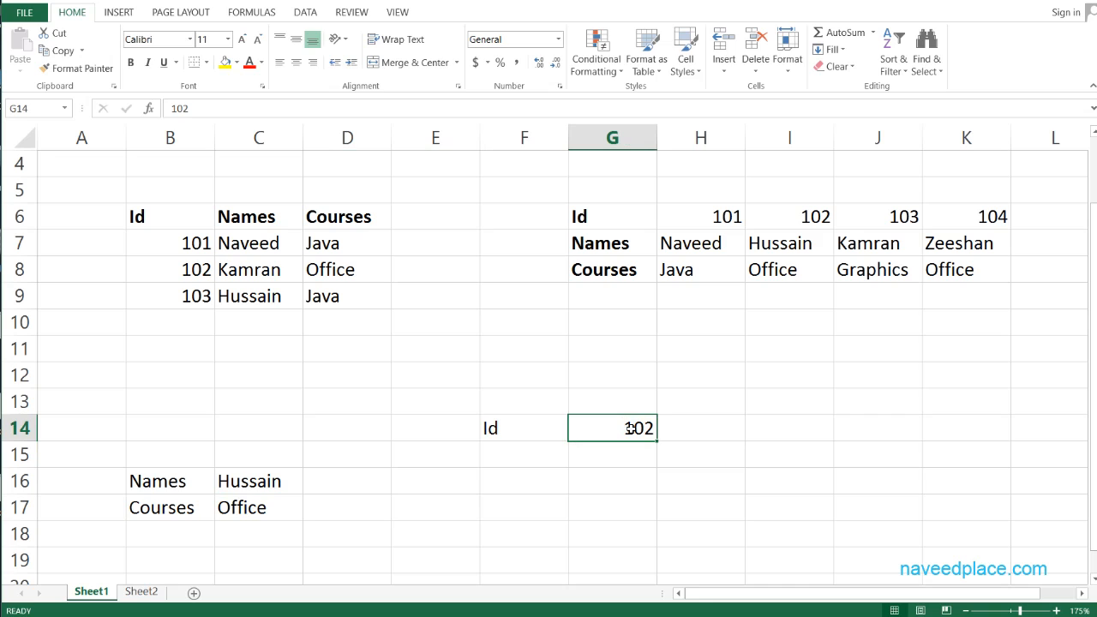
pyautogui.write('103')
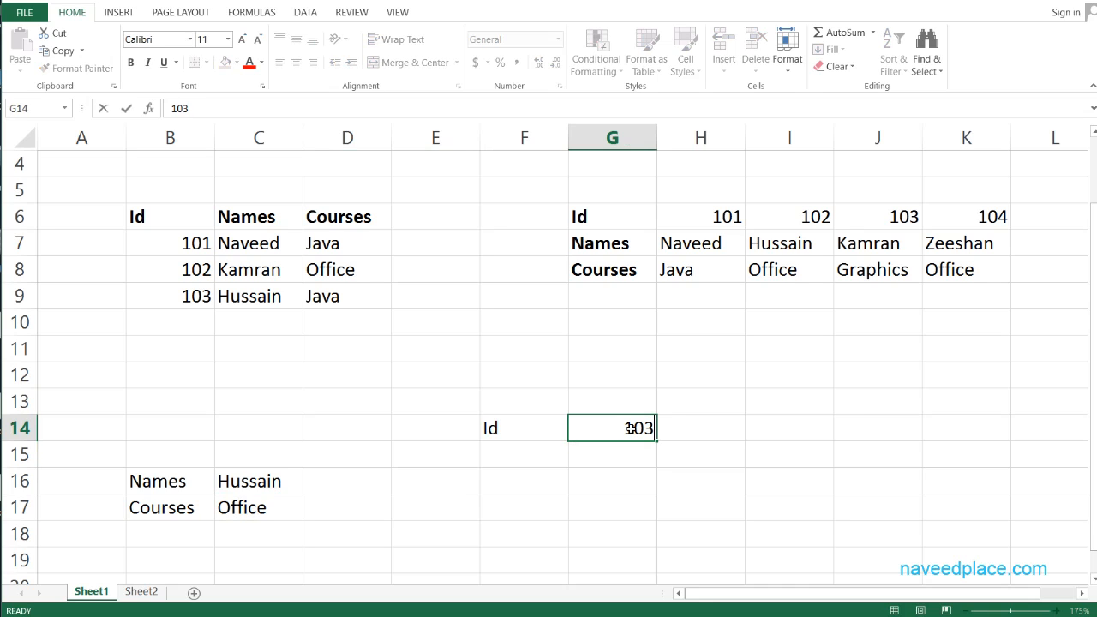
pyautogui.press('Return')
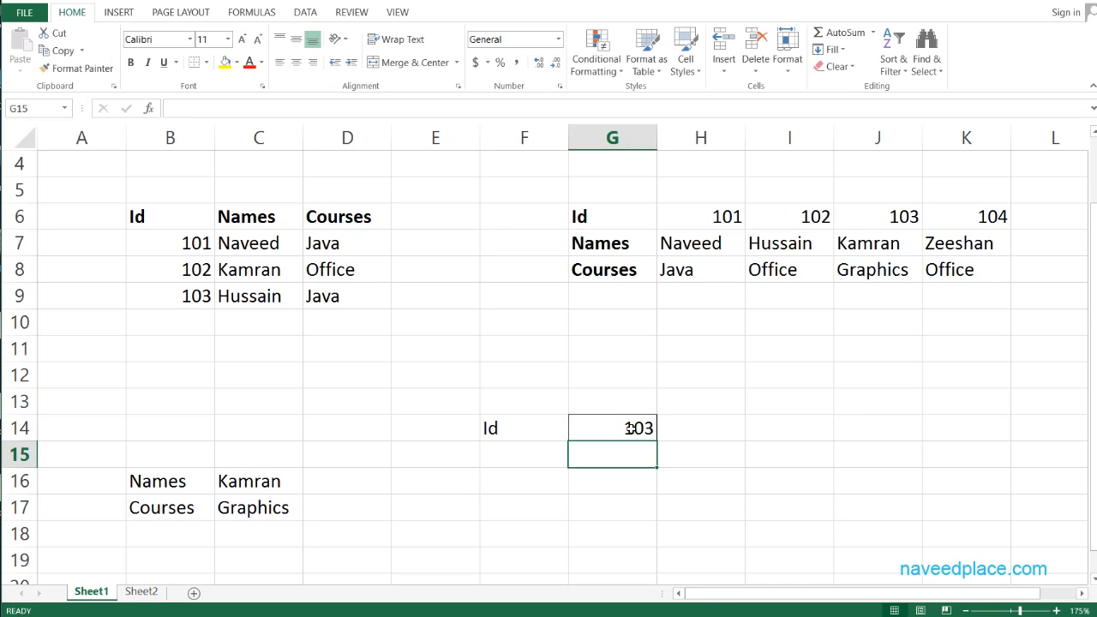
pyautogui.click(247, 482)
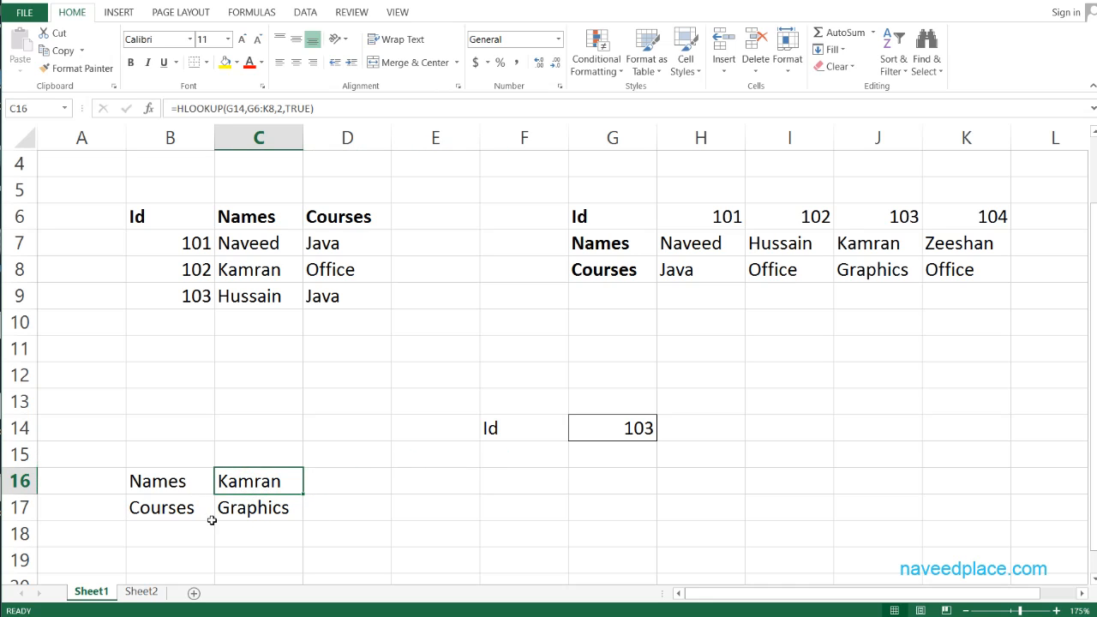
pyautogui.click(260, 517)
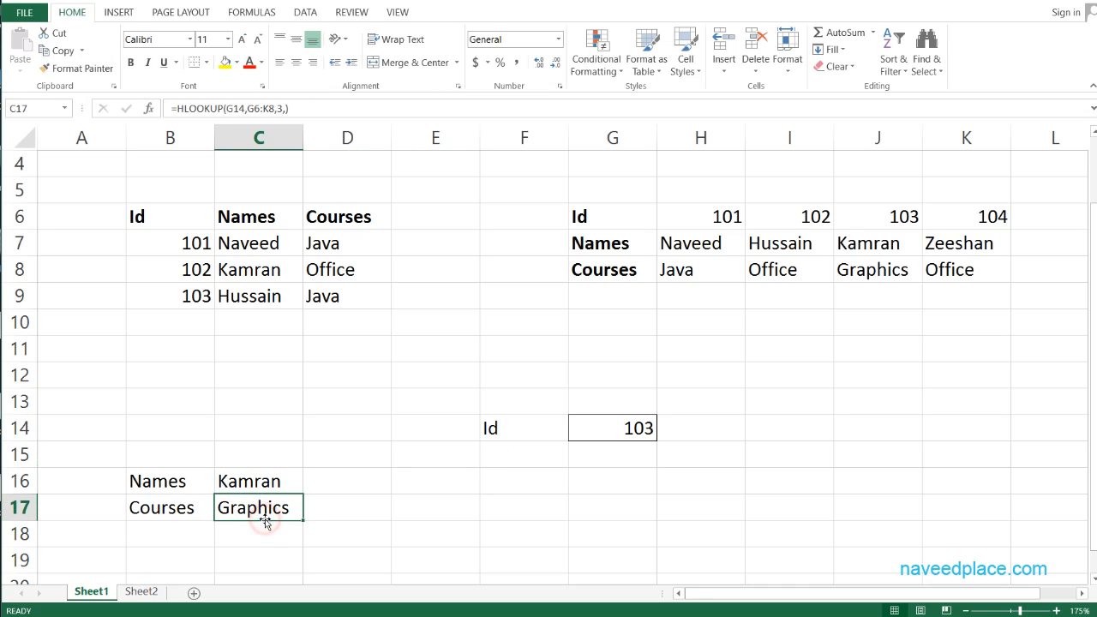
pyautogui.doubleClick(197, 509)
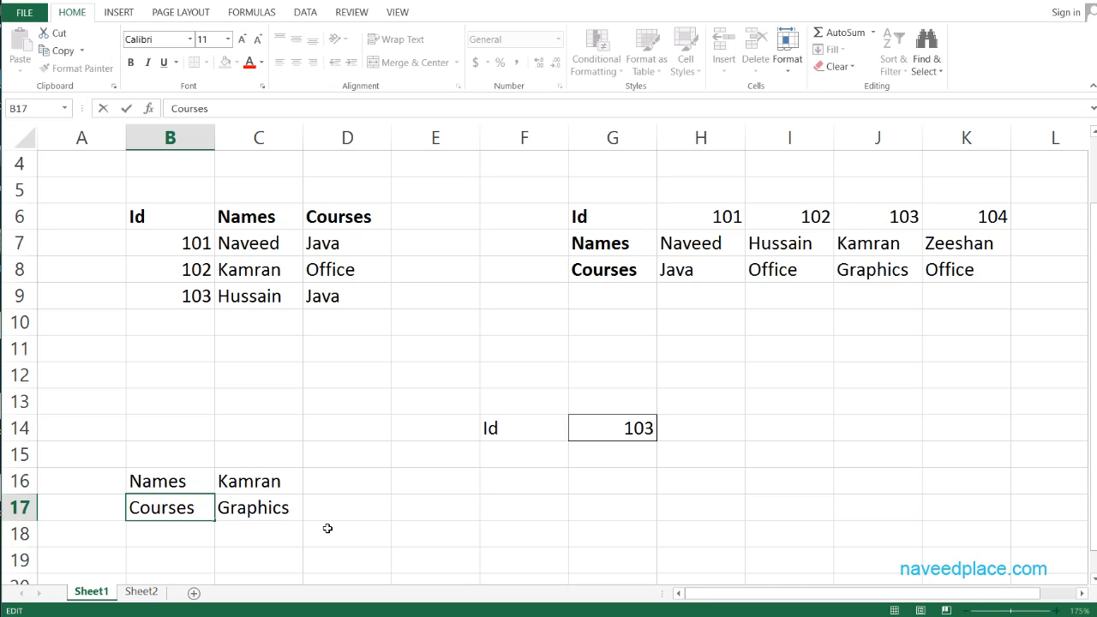
pyautogui.click(619, 431)
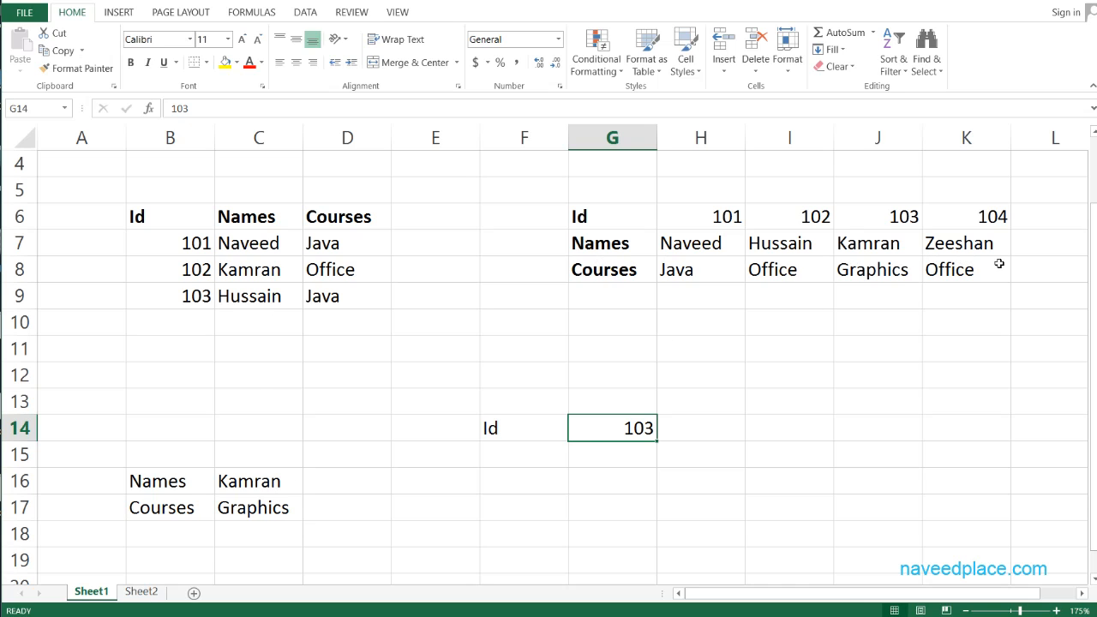
# Compare the horizontal Names row starting at G7 with the vertical Names column starting at C6
pyautogui.moveTo(575, 245); pyautogui.dragTo(1041, 248)
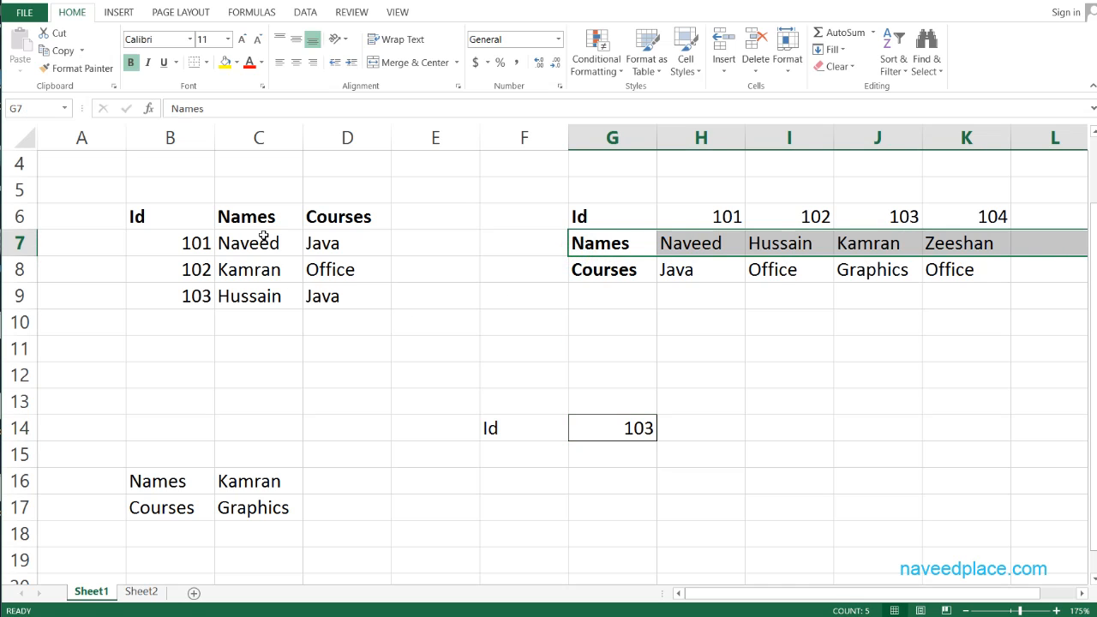
pyautogui.click(558, 283)
pyautogui.click(575, 247)
pyautogui.moveTo(590, 248); pyautogui.dragTo(1016, 247)
pyautogui.moveTo(257, 217); pyautogui.dragTo(265, 402)
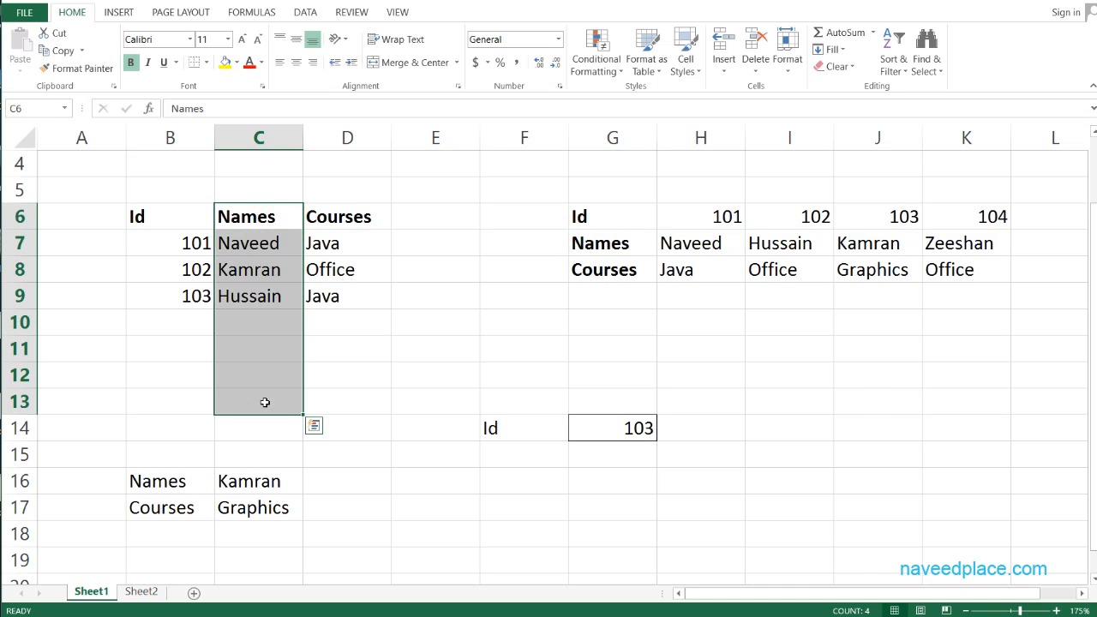